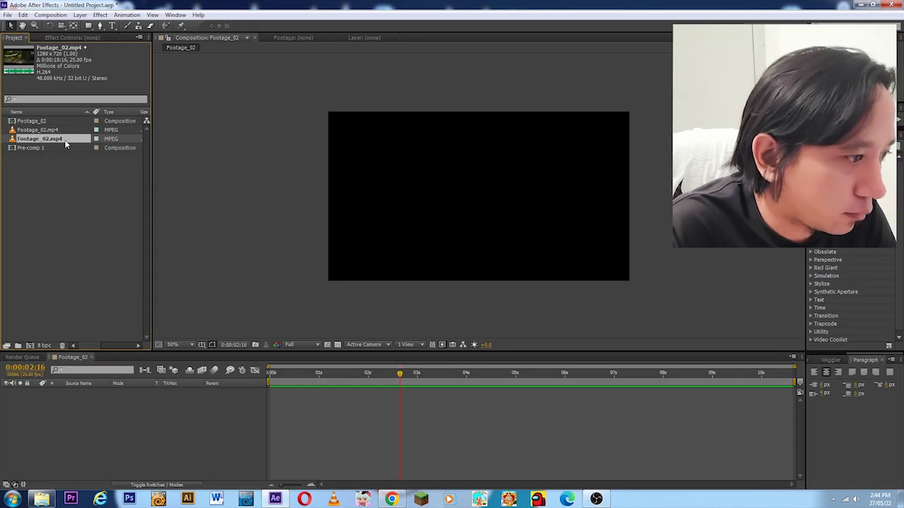
Add Footage_02.mp4 to the empty Footage_02 composition and run Track Camera on it with Detailed Analysis enabled
{"action": "left_click_drag", "start_coordinate": [66, 142], "coordinate": [103, 399]}
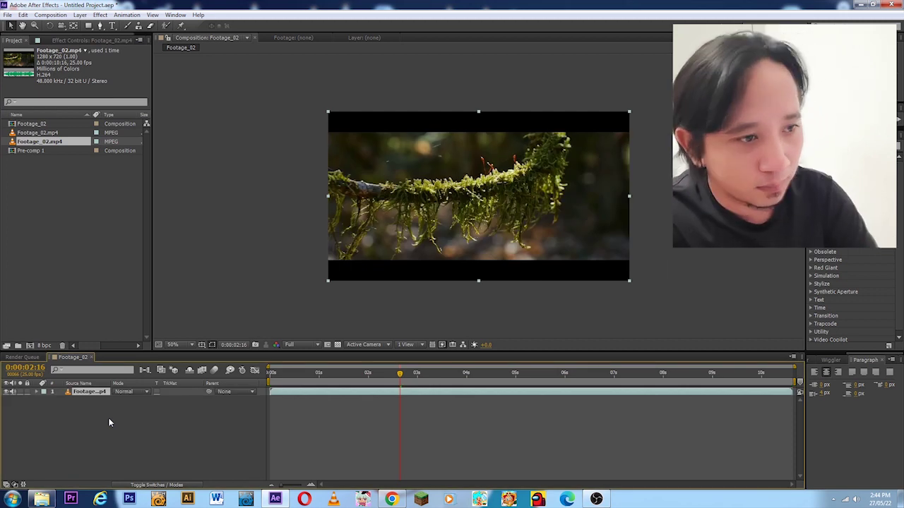
{"action": "right_click", "coordinate": [471, 182]}
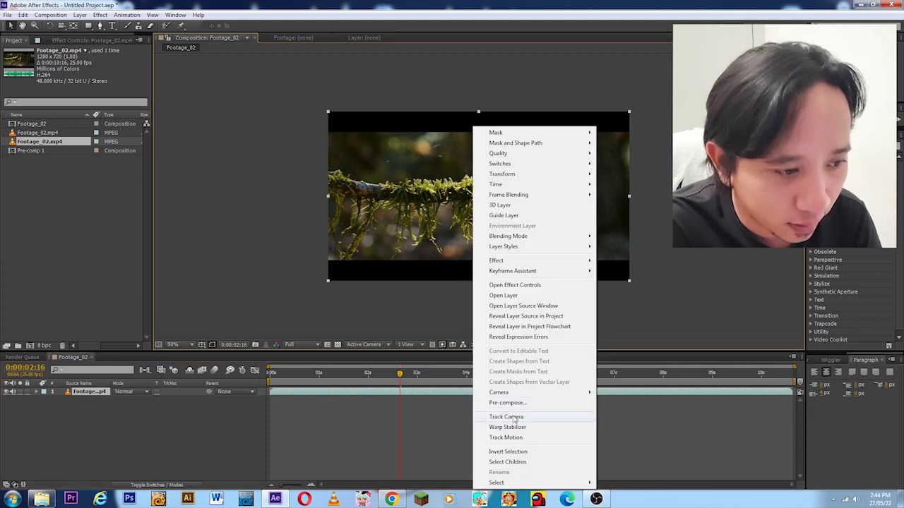
{"action": "left_click", "coordinate": [506, 417]}
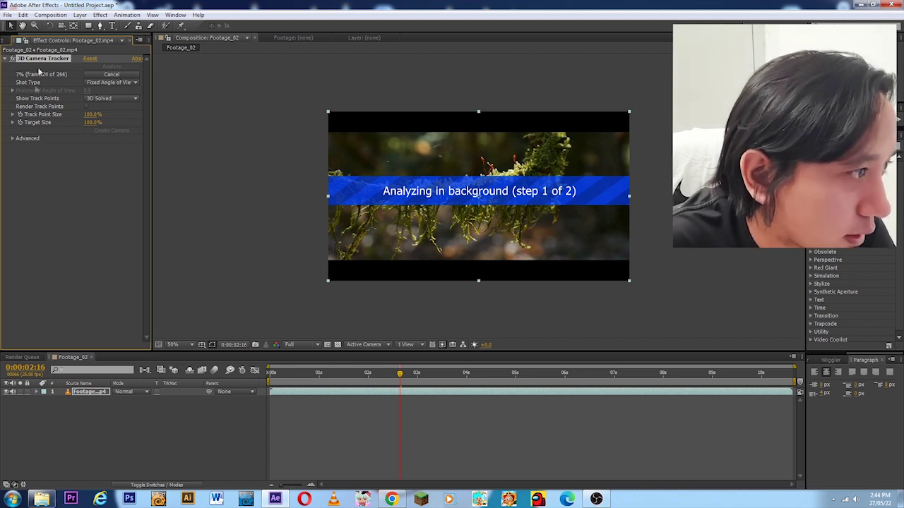
{"action": "left_click", "coordinate": [12, 138]}
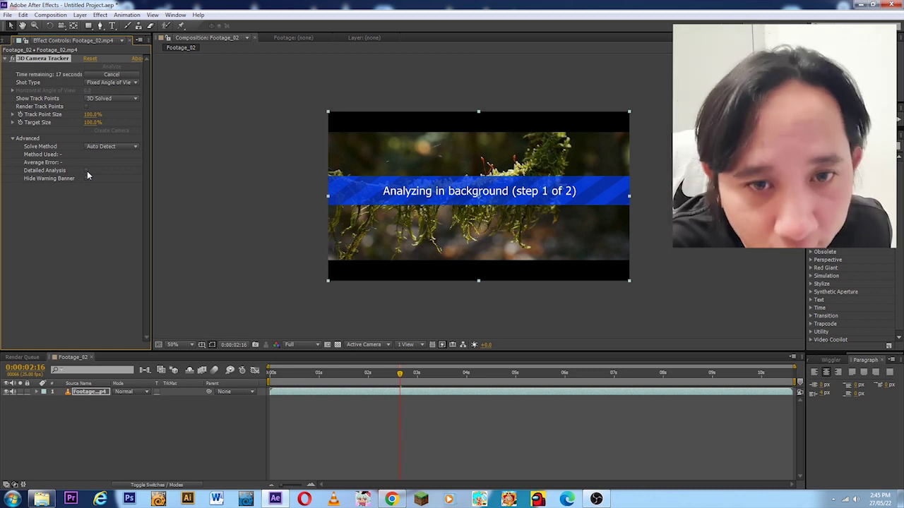
{"action": "left_click", "coordinate": [86, 171]}
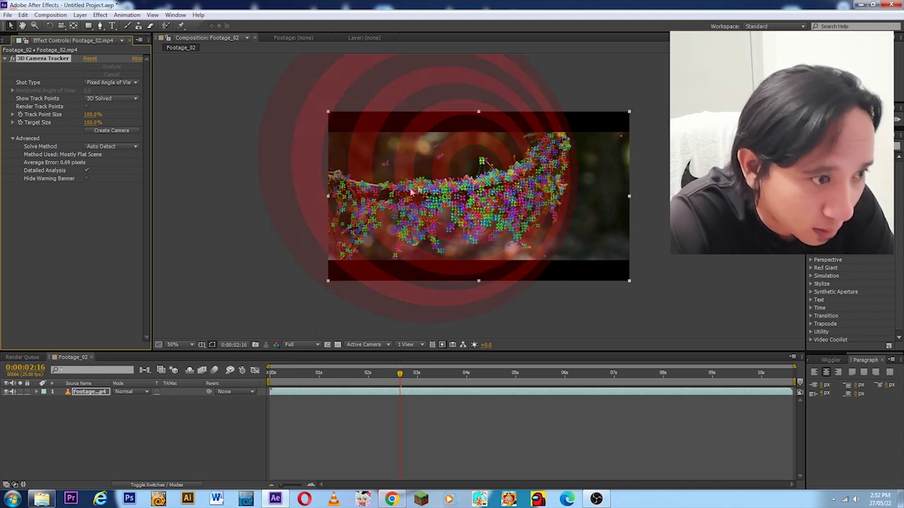
At 0:00:06:22, create a null and camera from a track point on the left part of the branch
{"action": "left_click_drag", "start_coordinate": [340, 374], "coordinate": [329, 375]}
{"action": "left_click_drag", "start_coordinate": [415, 376], "coordinate": [608, 375]}
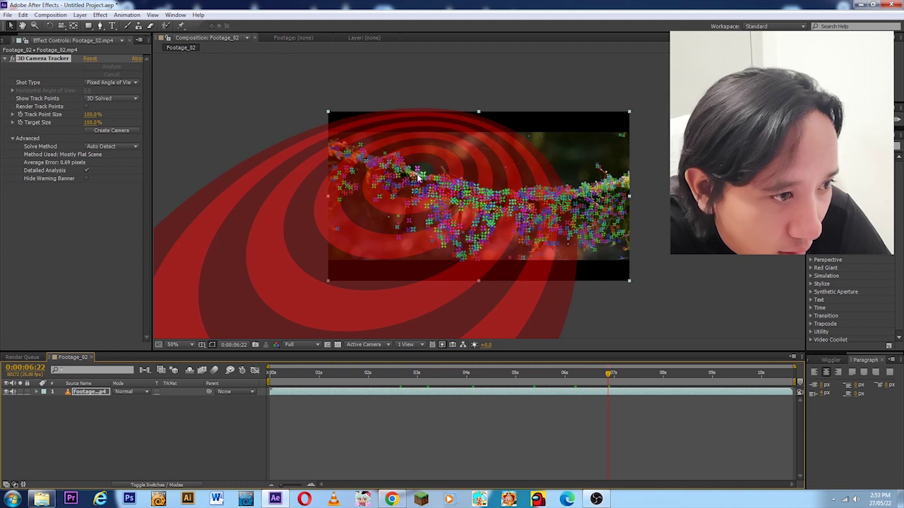
{"action": "scroll", "coordinate": [418, 178], "scroll_direction": "up", "scroll_amount": 2}
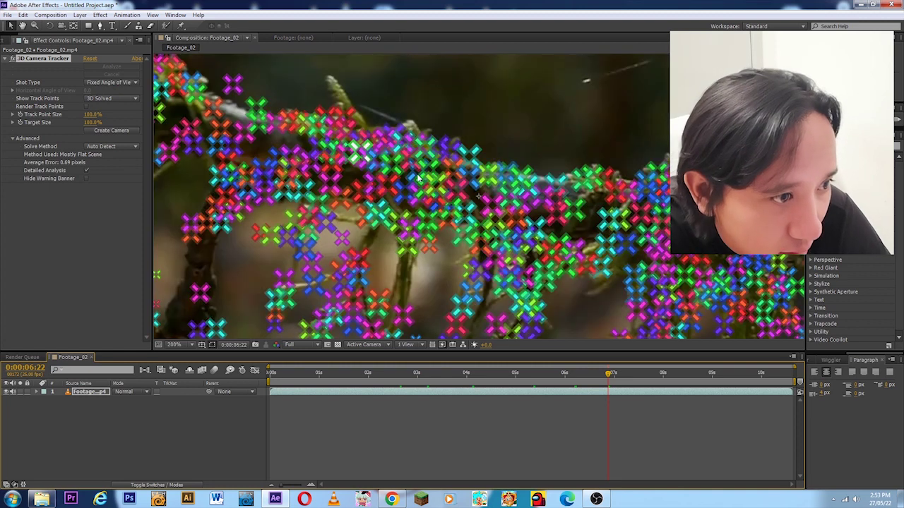
{"action": "right_click", "coordinate": [240, 117]}
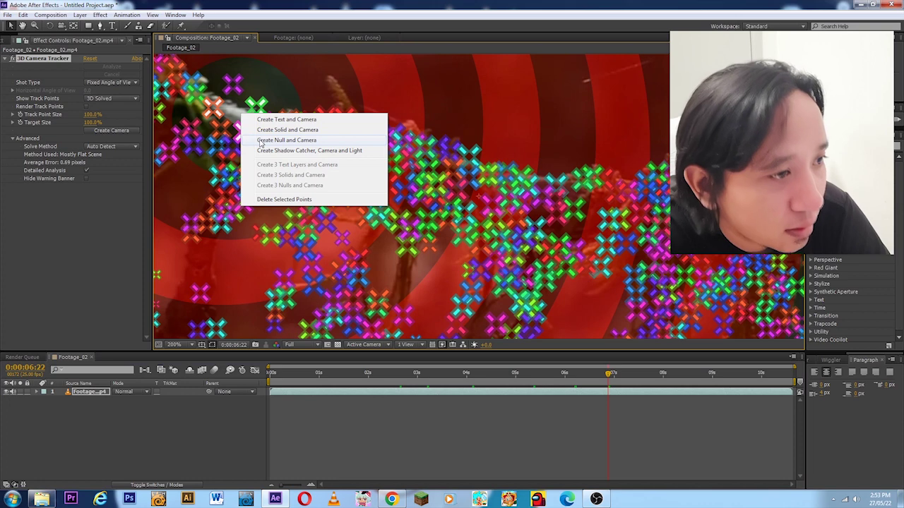
{"action": "left_click", "coordinate": [286, 140]}
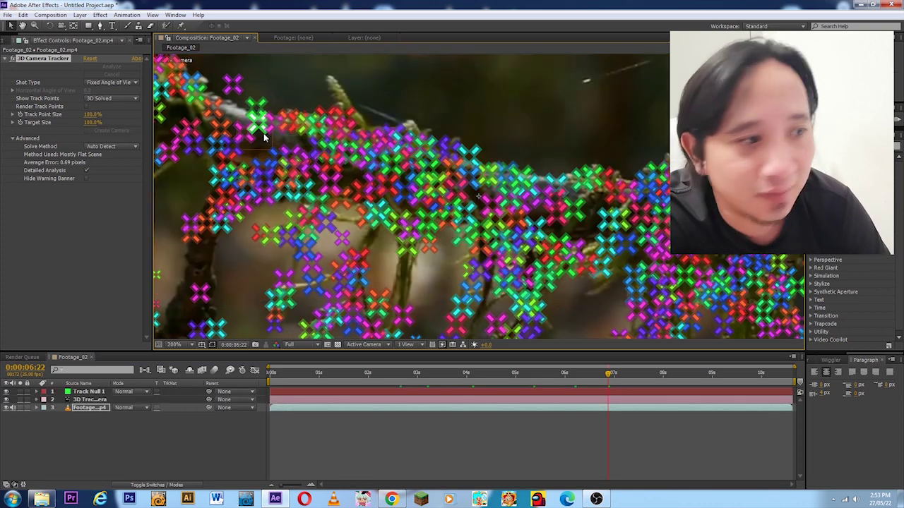
Examine where Track Null 1 sits on the branch by switching between the null and tracker camera layers
{"action": "key", "text": "comma"}
{"action": "key", "text": "comma"}
{"action": "key", "text": "comma"}
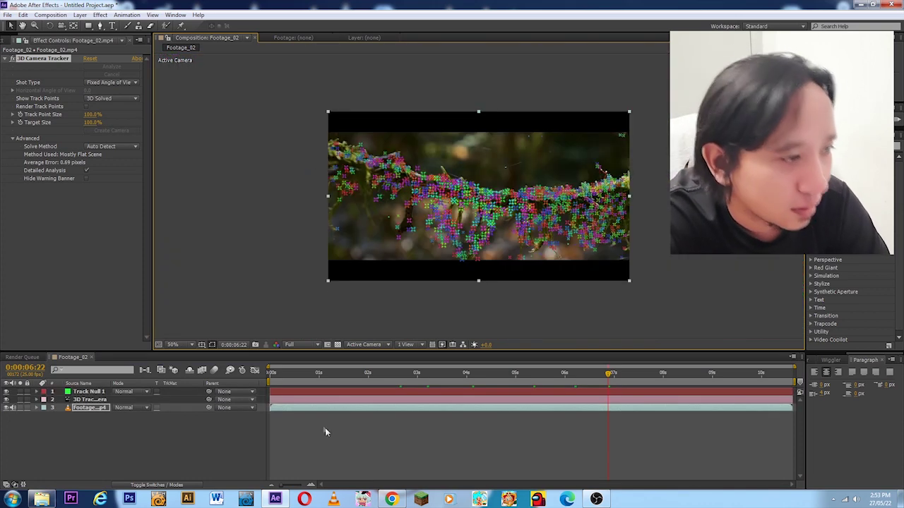
{"action": "key", "text": "period"}
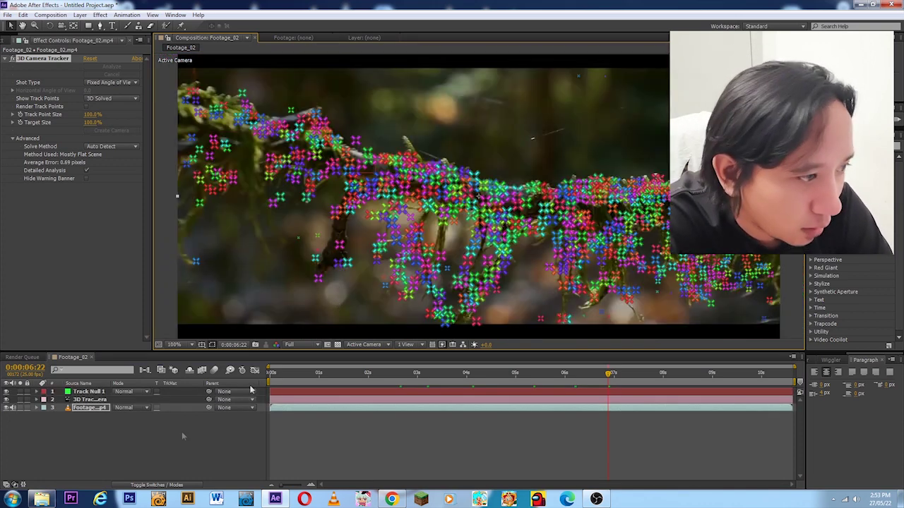
{"action": "left_click", "coordinate": [92, 393]}
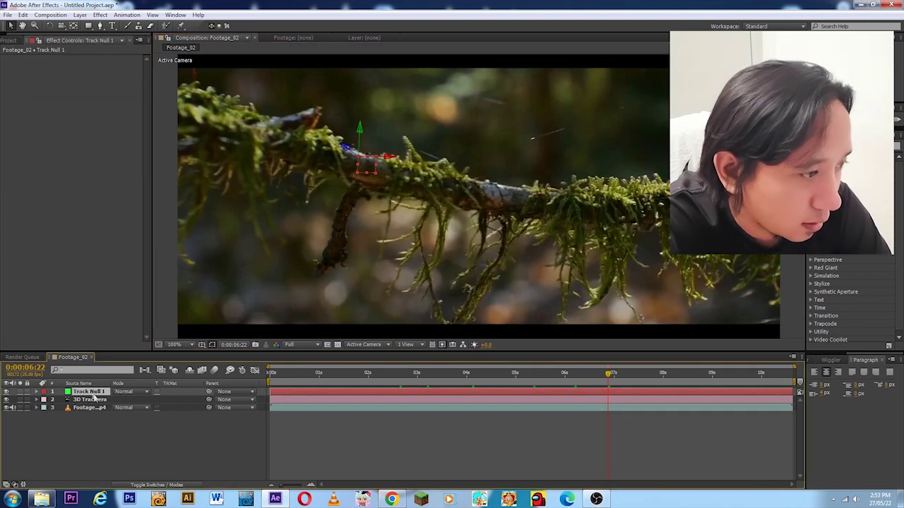
{"action": "left_click", "coordinate": [97, 399]}
{"action": "left_click", "coordinate": [97, 392]}
{"action": "left_click", "coordinate": [96, 399]}
{"action": "left_click", "coordinate": [99, 393]}
Play back the composition with Track Null 1 selected to check how the null follows the branch
{"action": "scroll", "coordinate": [442, 228], "scroll_direction": "down", "scroll_amount": 2}
{"action": "scroll", "coordinate": [443, 229], "scroll_direction": "up", "scroll_amount": 2}
{"action": "scroll", "coordinate": [444, 228], "scroll_direction": "down", "scroll_amount": 2}
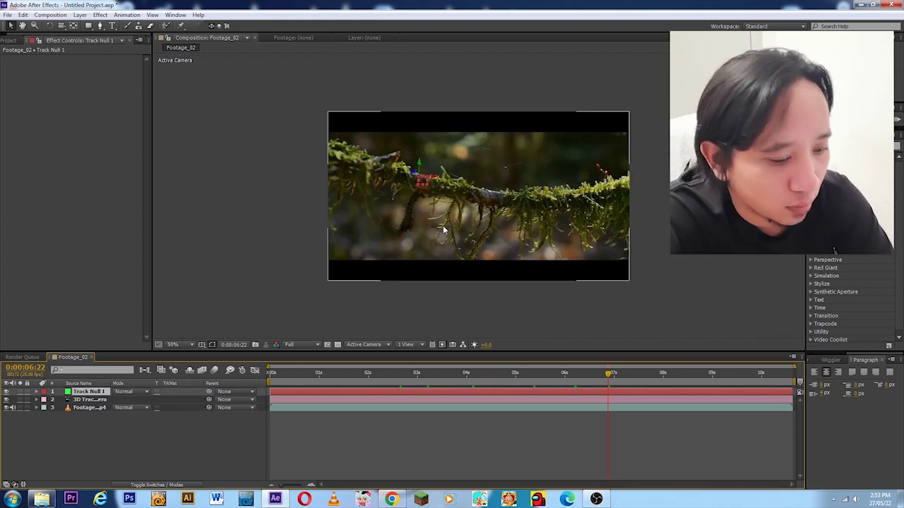
{"action": "key", "text": "space"}
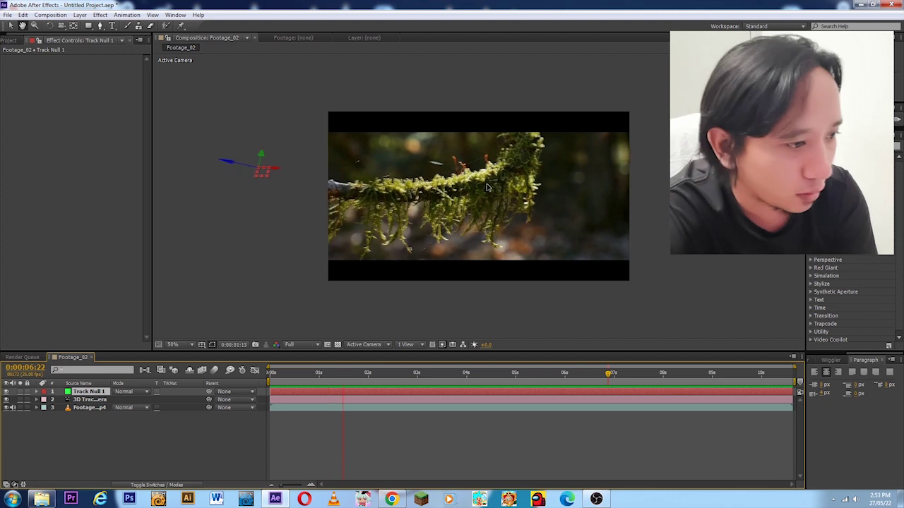
{"action": "key", "text": "space"}
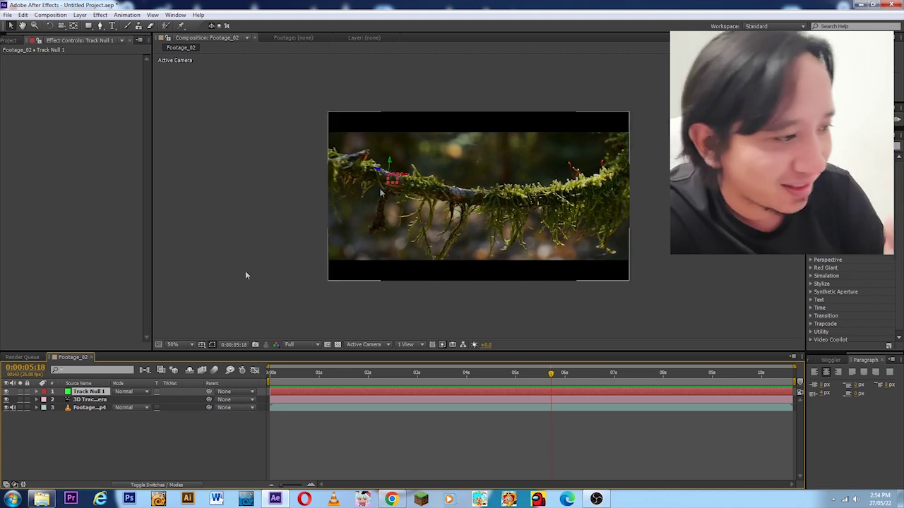
Set Track Null 1's scale to 120% and its rotations to X 20°, Y -19° and Z 6°
{"action": "left_click", "coordinate": [37, 392]}
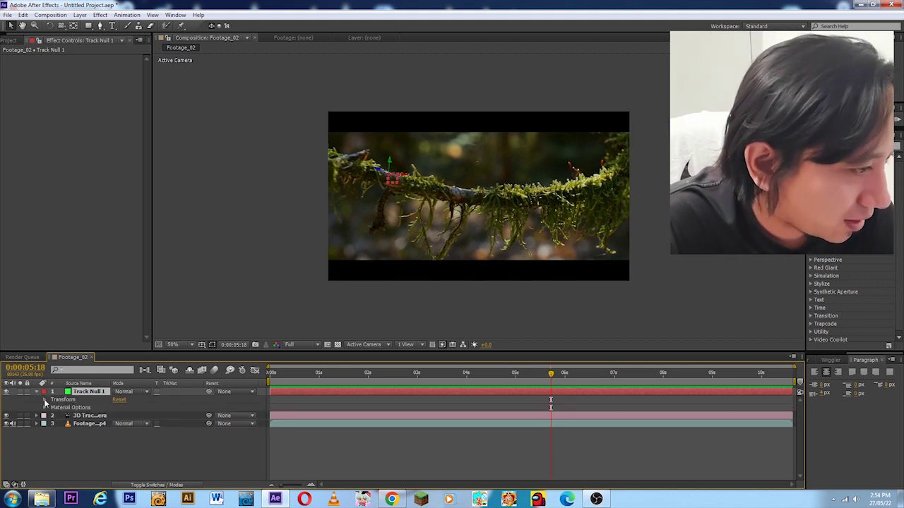
{"action": "left_click", "coordinate": [45, 400]}
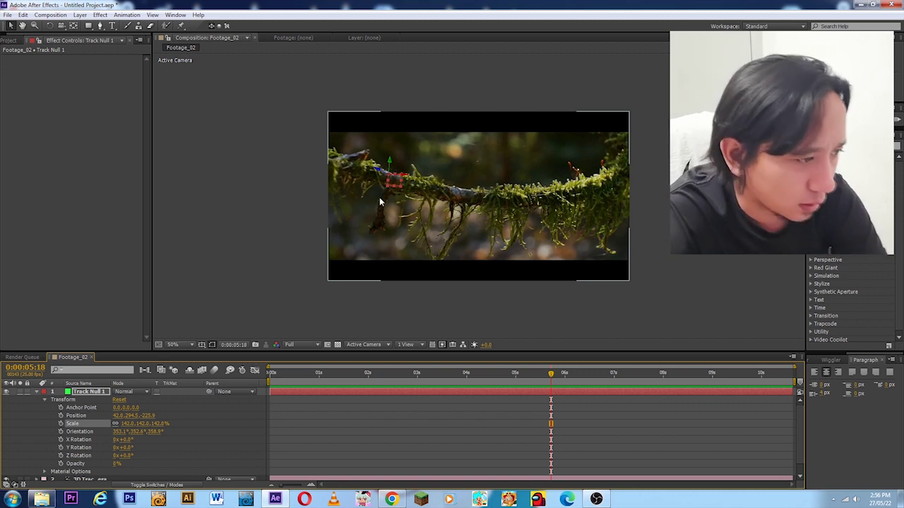
{"action": "left_click", "coordinate": [127, 439]}
{"action": "type", "text": "180"}
{"action": "key", "text": "Return"}
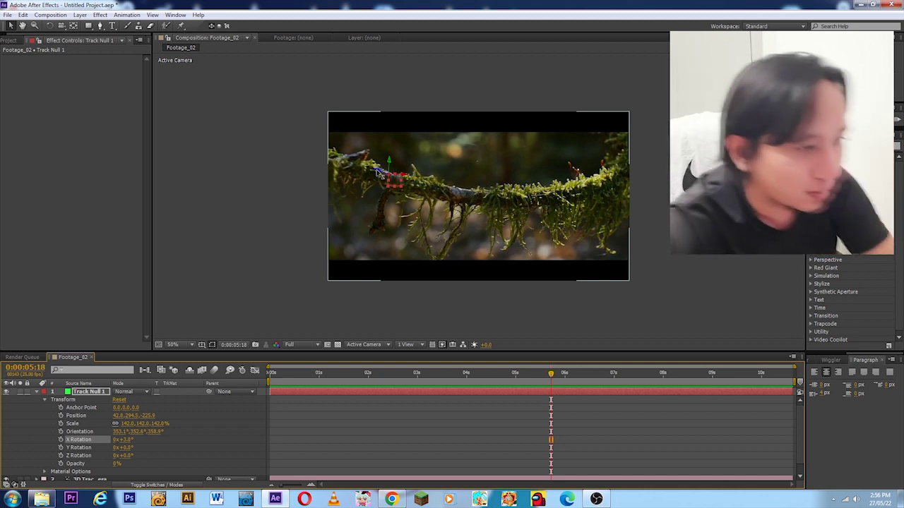
{"action": "left_click_drag", "start_coordinate": [126, 449], "coordinate": [141, 452]}
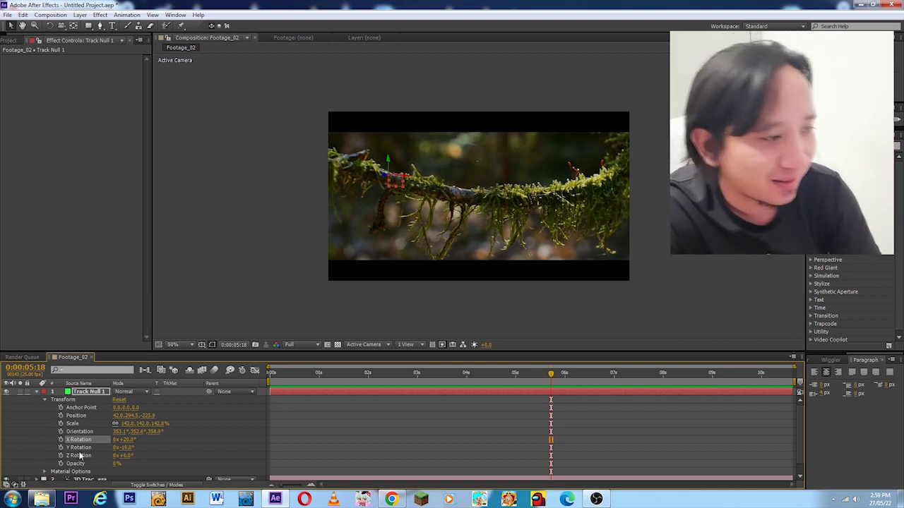
{"action": "left_click", "coordinate": [72, 423]}
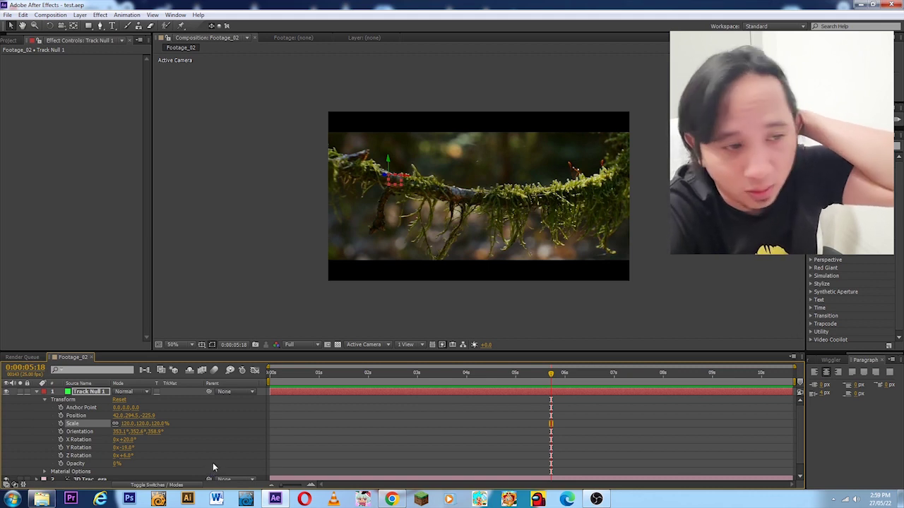
Parent the 3D Tracker Camera layer to Track Null 1
{"action": "scroll", "coordinate": [212, 462], "scroll_direction": "down", "scroll_amount": 1}
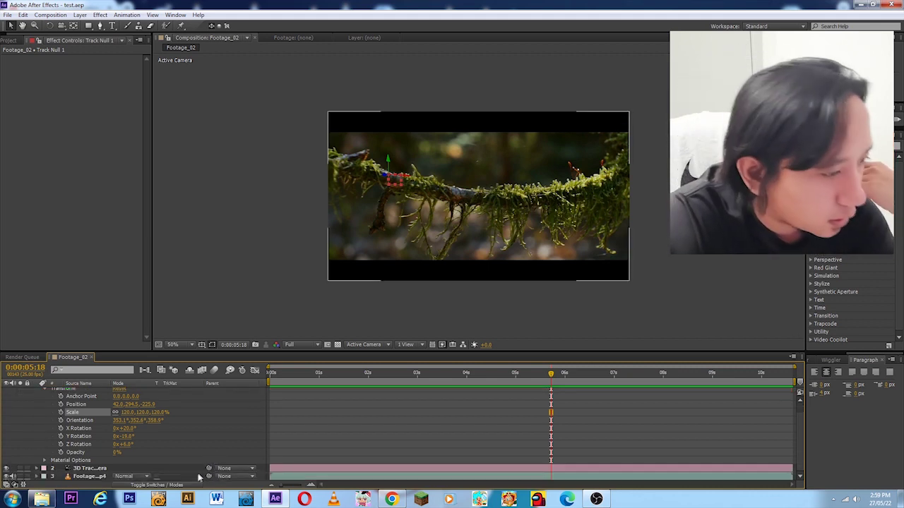
{"action": "left_click", "coordinate": [95, 469]}
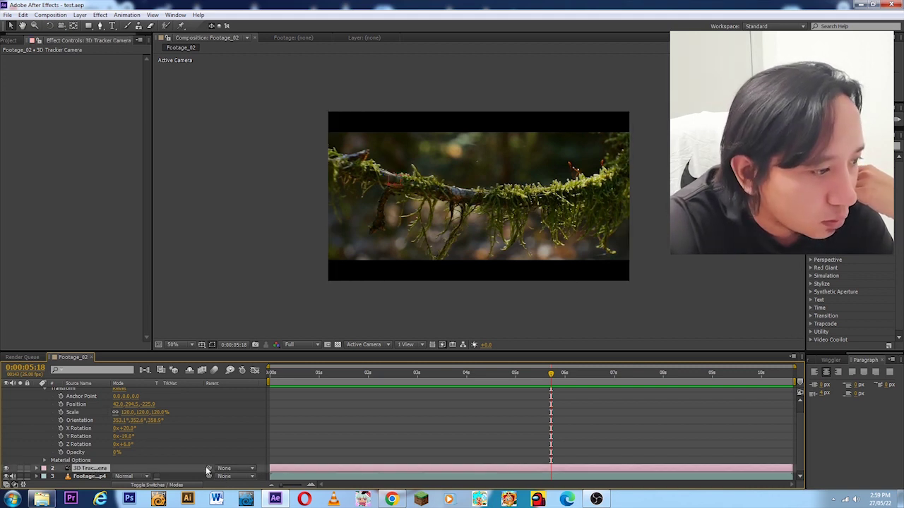
{"action": "scroll", "coordinate": [190, 402], "scroll_direction": "up", "scroll_amount": 1}
{"action": "left_click_drag", "start_coordinate": [191, 402], "coordinate": [209, 390]}
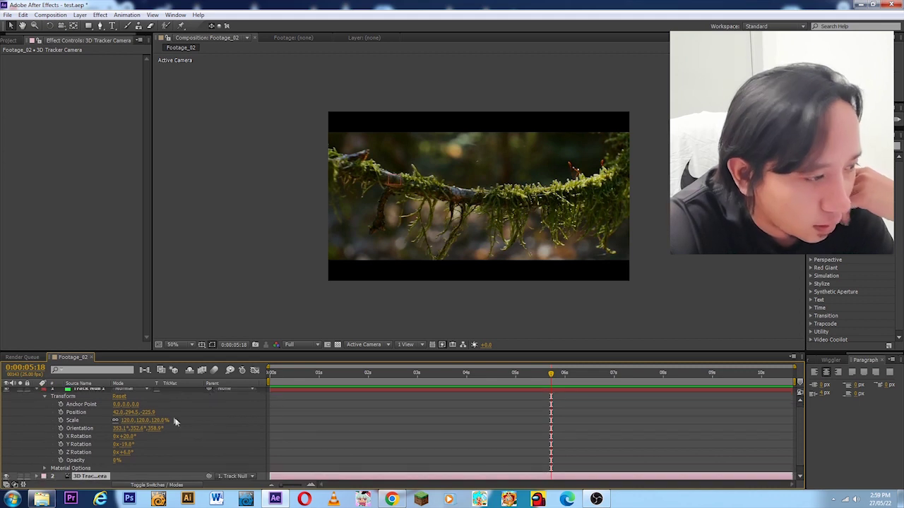
Set Track Null 1's position to 0, 0, 0
{"action": "left_click", "coordinate": [151, 412]}
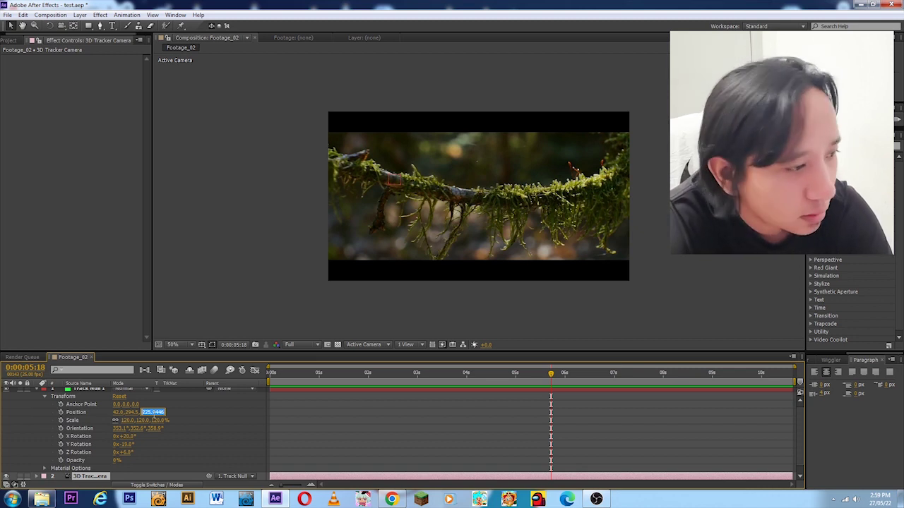
{"action": "type", "text": "0"}
{"action": "key", "text": "shift+Tab"}
{"action": "type", "text": "0"}
{"action": "key", "text": "shift+Tab"}
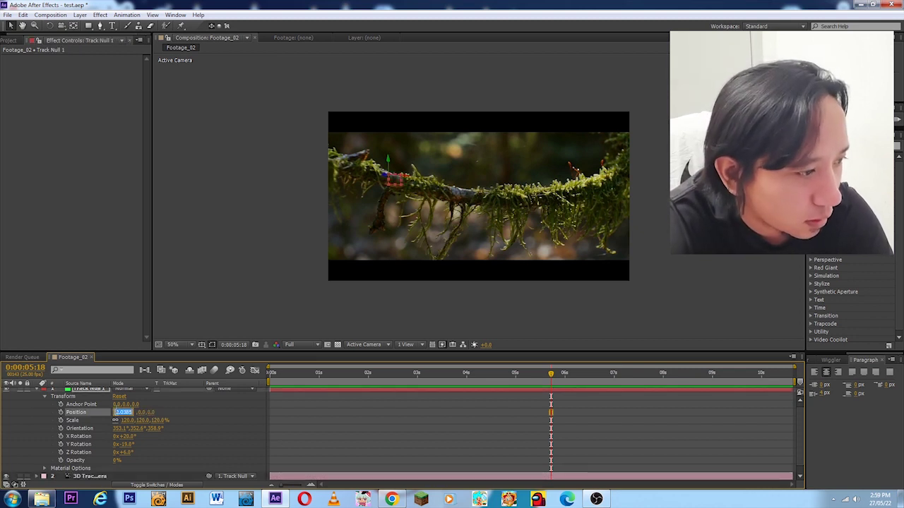
{"action": "type", "text": "0"}
Set Track Null 1's X, Y and Z rotations to 0°
{"action": "left_click", "coordinate": [123, 436]}
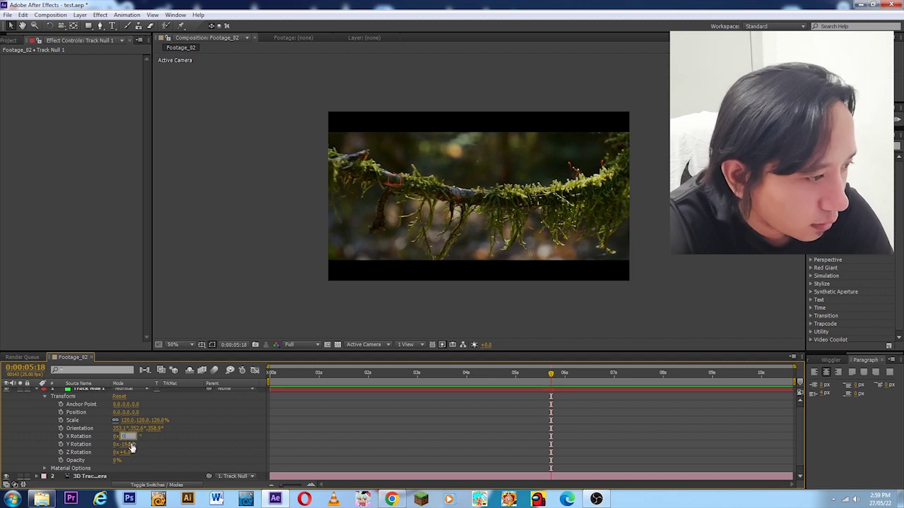
{"action": "type", "text": "0"}
{"action": "key", "text": "Tab"}
{"action": "key", "text": "Tab"}
{"action": "type", "text": "0"}
{"action": "key", "text": "Tab"}
{"action": "key", "text": "Tab"}
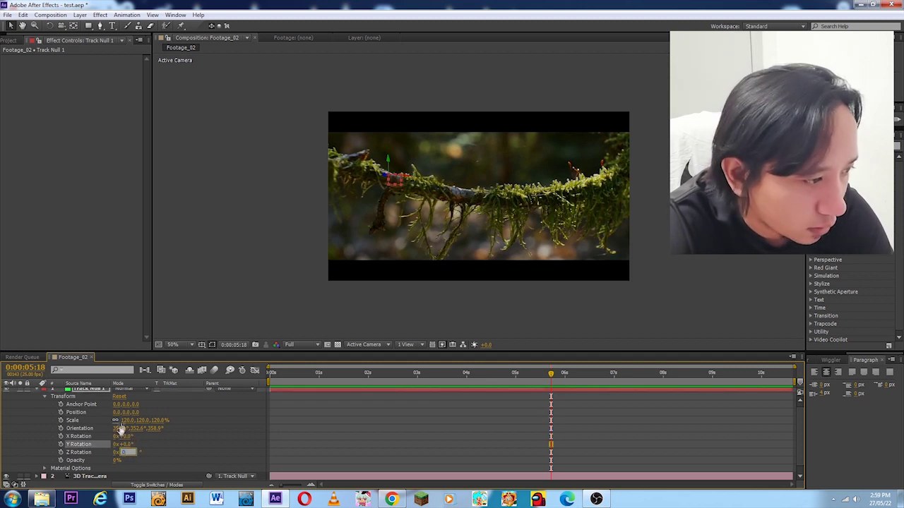
{"action": "type", "text": "0"}
Set all three orientation values of Track Null 1 to 0°
{"action": "left_click", "coordinate": [122, 428]}
{"action": "type", "text": "0"}
{"action": "key", "text": "Return"}
{"action": "left_click", "coordinate": [147, 428]}
{"action": "type", "text": "0"}
{"action": "key", "text": "Return"}
{"action": "left_click", "coordinate": [132, 429]}
{"action": "type", "text": "0"}
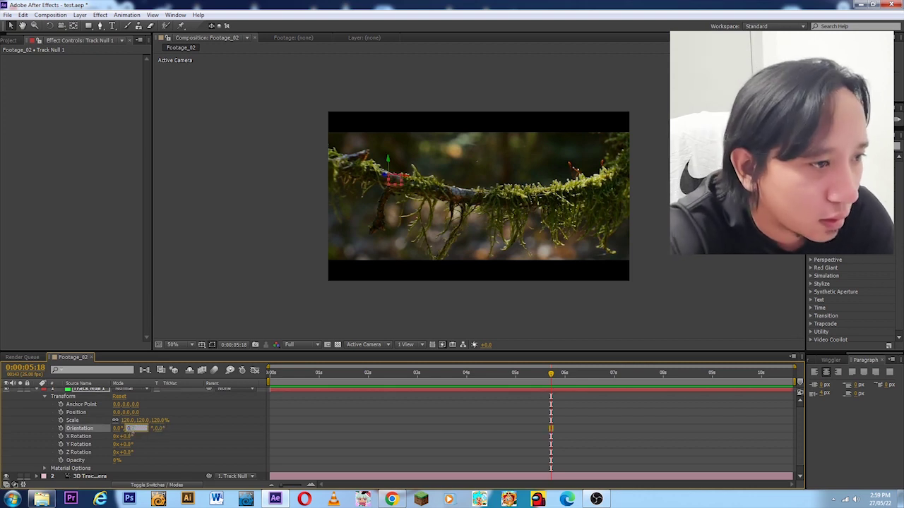
{"action": "key", "text": "Return"}
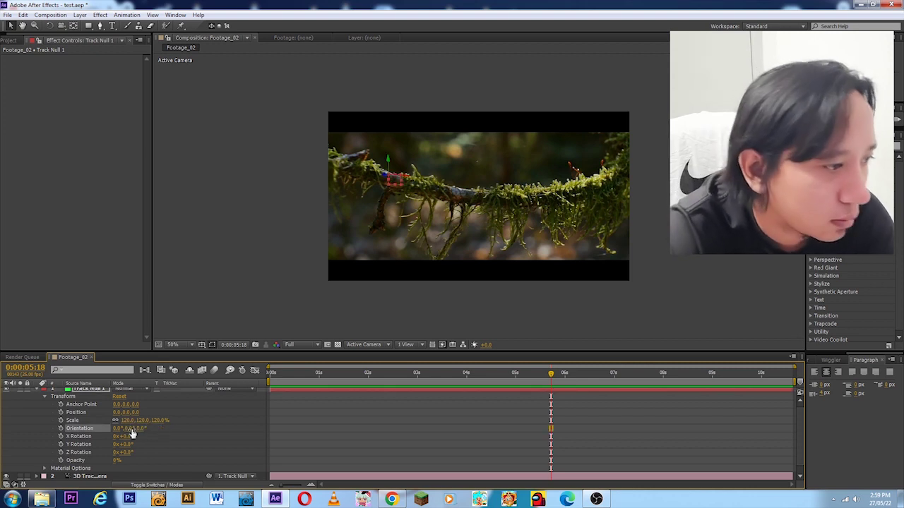
Set the 3D Tracker Camera layer's parent to None
{"action": "left_click", "coordinate": [229, 479]}
{"action": "left_click", "coordinate": [253, 428]}
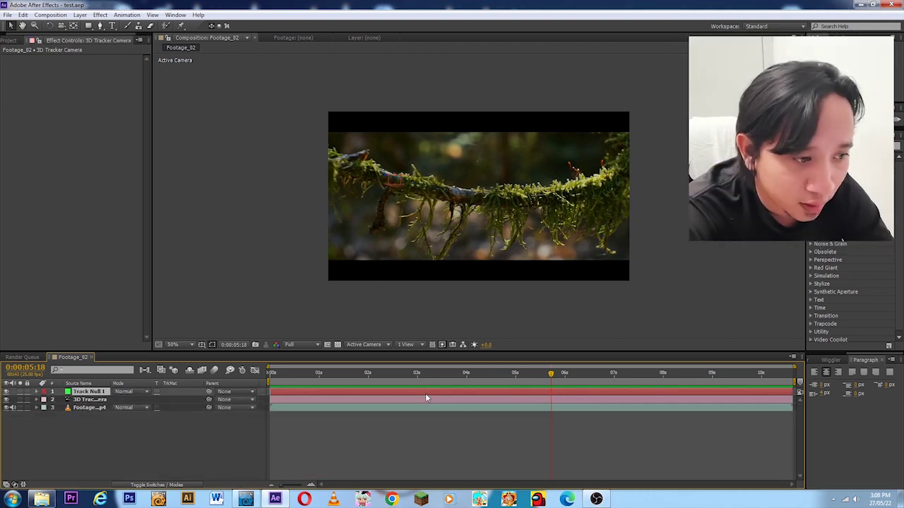
Go to 0:00:03:11 and review the Track Null 1 and 3D Tracker Camera layers in turn
{"action": "left_click", "coordinate": [427, 392]}
{"action": "left_click", "coordinate": [438, 373]}
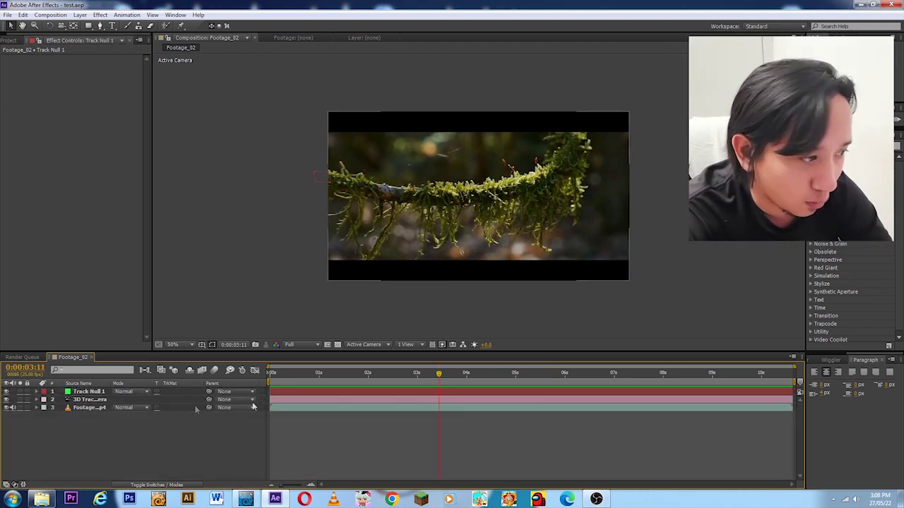
{"action": "left_click", "coordinate": [102, 394]}
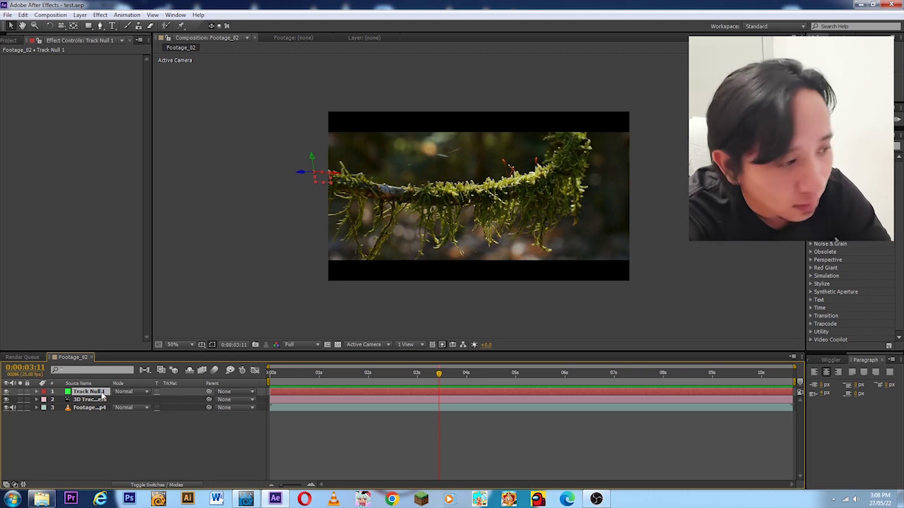
{"action": "left_click", "coordinate": [97, 400]}
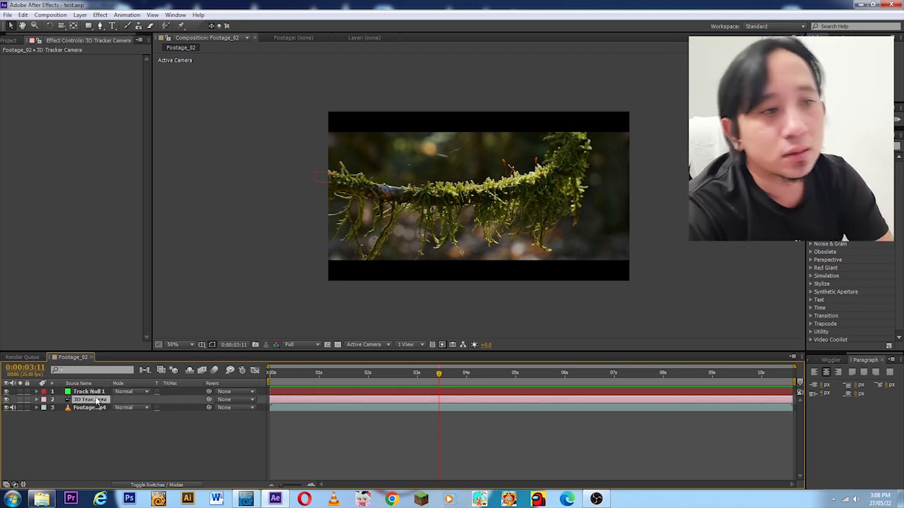
{"action": "left_click", "coordinate": [281, 391]}
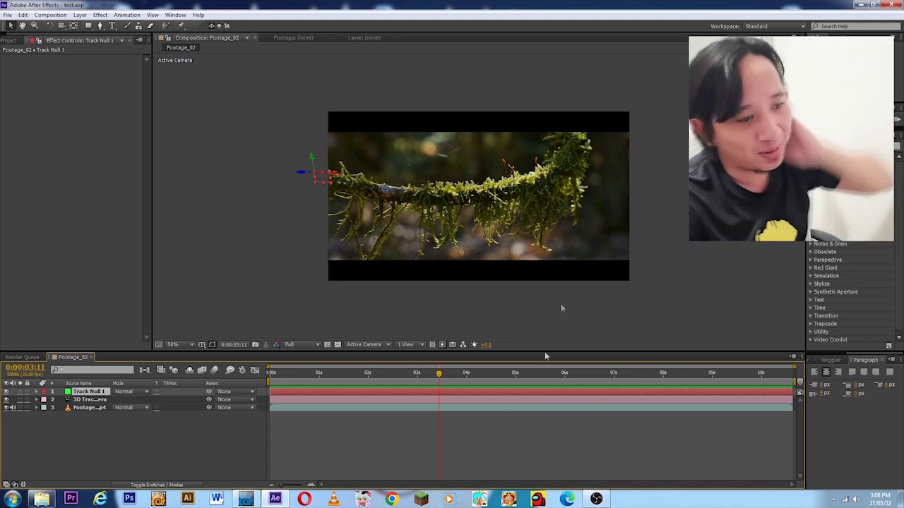
{"action": "left_click", "coordinate": [343, 447]}
{"action": "left_click", "coordinate": [340, 400]}
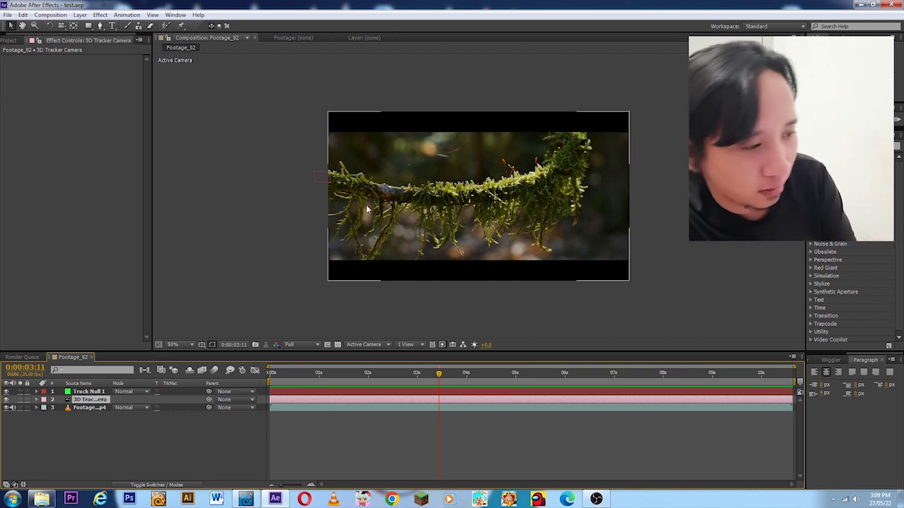
Export the selected 3D Tracker Camera layer to LightWave 3D
{"action": "left_click", "coordinate": [7, 15]}
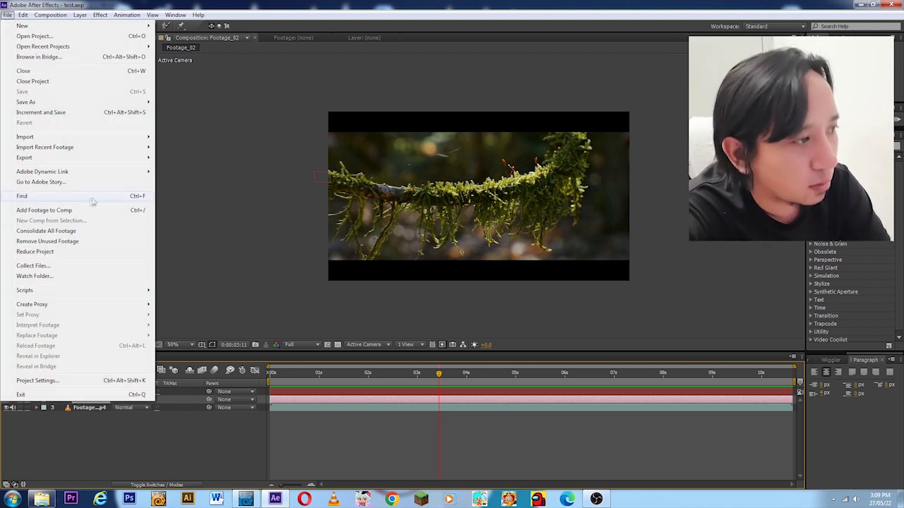
{"action": "left_click", "coordinate": [323, 407]}
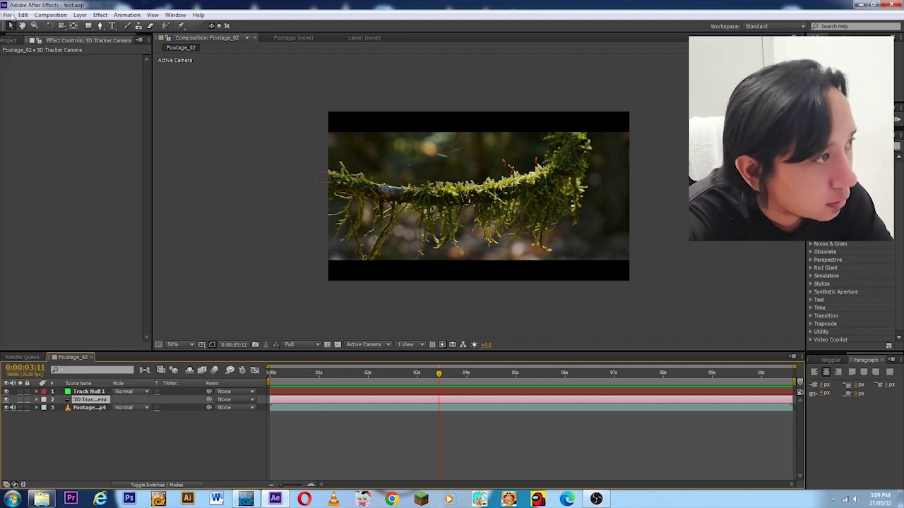
{"action": "left_click", "coordinate": [7, 15]}
{"action": "mouse_move", "coordinate": [51, 157]}
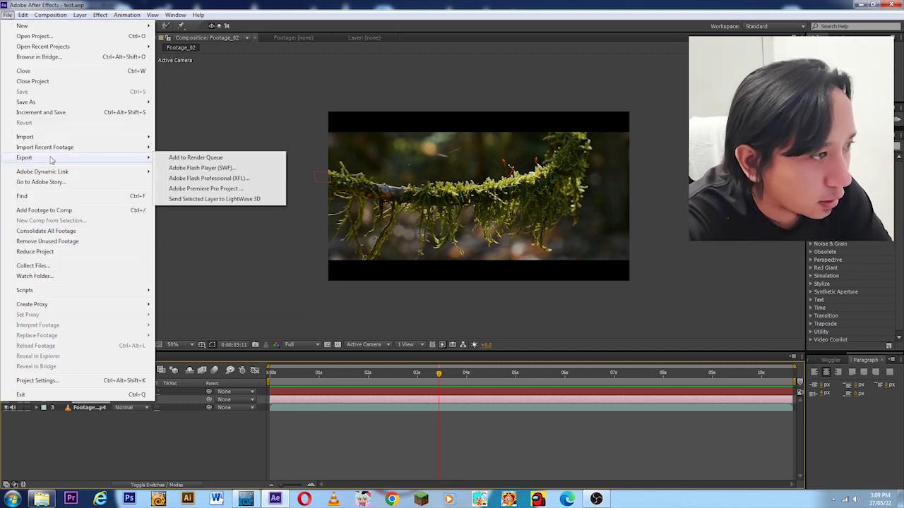
{"action": "left_click", "coordinate": [228, 200]}
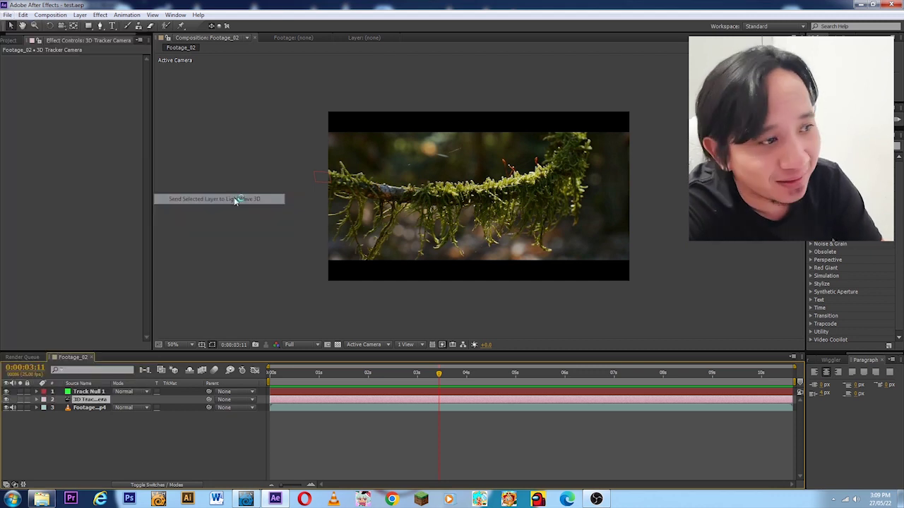
Switch to LightWave Layout and make the imported 3D Tracker Camera the current camera
{"action": "left_click", "coordinate": [247, 499]}
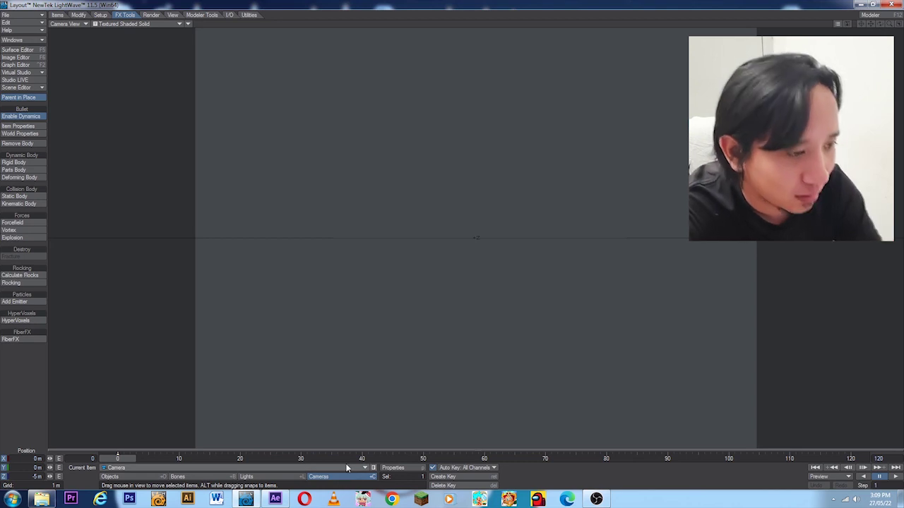
{"action": "left_click", "coordinate": [346, 468]}
{"action": "left_click", "coordinate": [347, 467]}
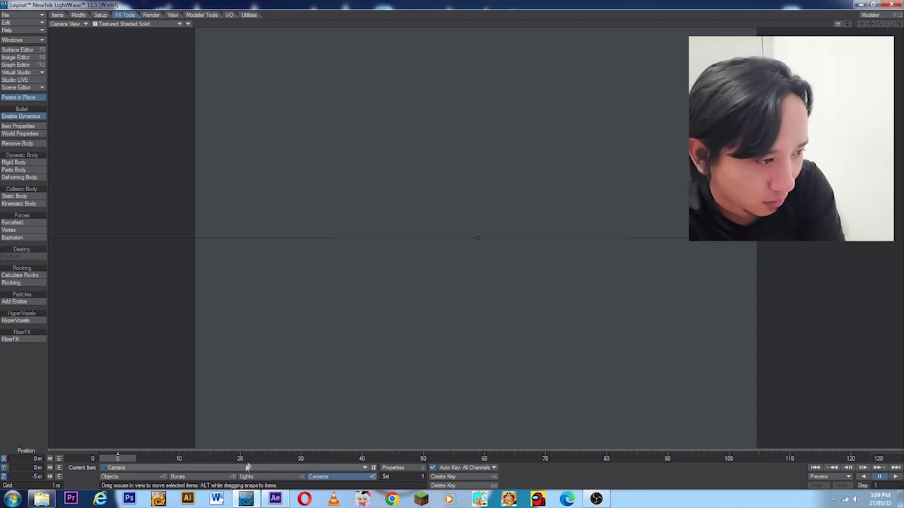
{"action": "left_click", "coordinate": [333, 478]}
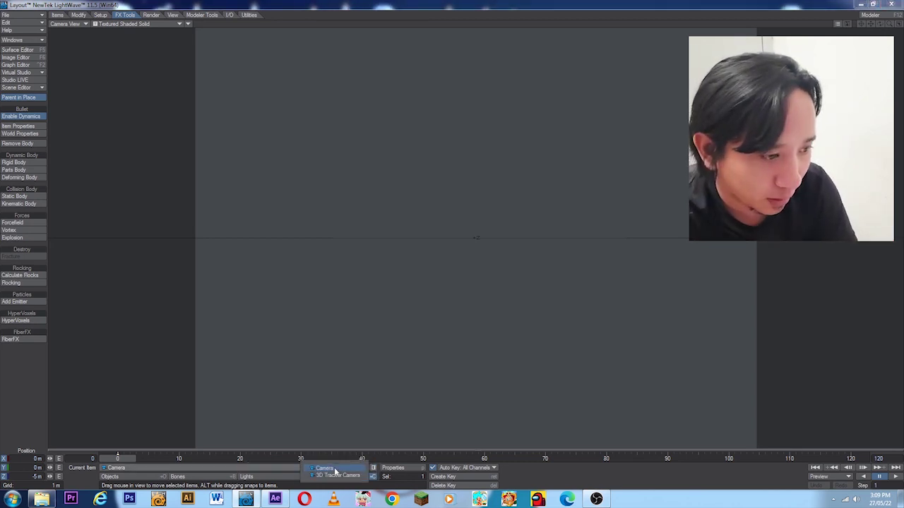
{"action": "left_click", "coordinate": [337, 477]}
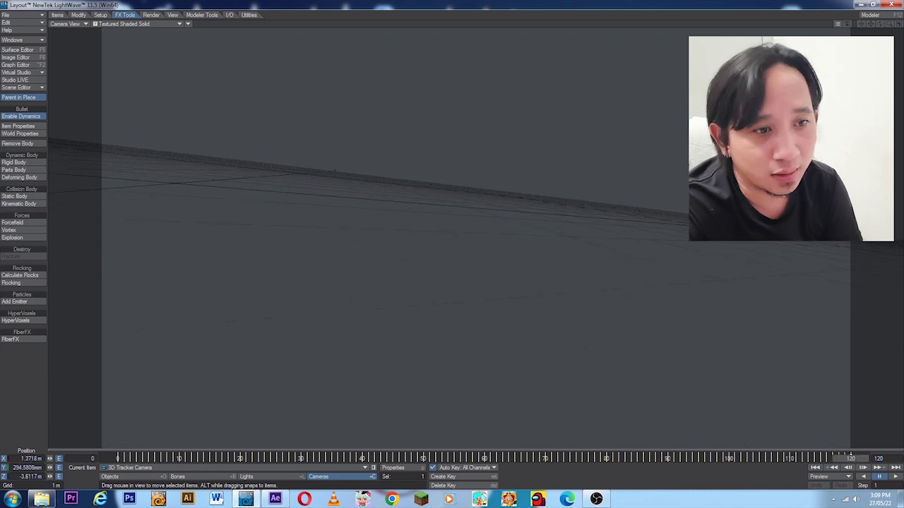
Return to After Effects and export the Track Null 1 layer to LightWave 3D
{"action": "key", "text": "alt+Tab"}
{"action": "left_click", "coordinate": [325, 389]}
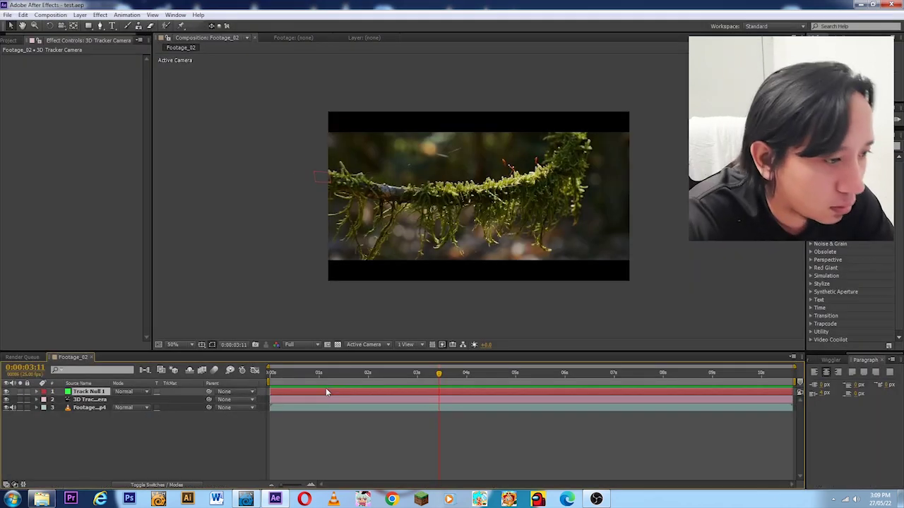
{"action": "left_click", "coordinate": [7, 15]}
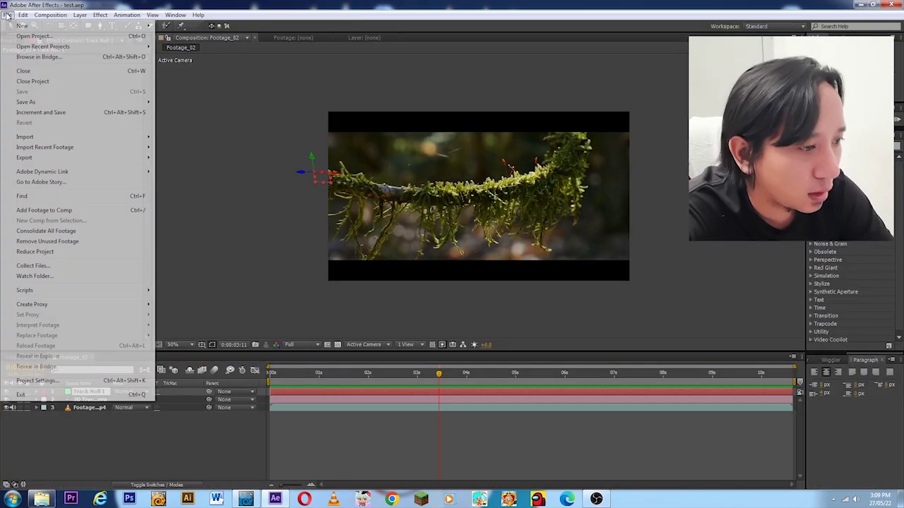
{"action": "left_click", "coordinate": [288, 393]}
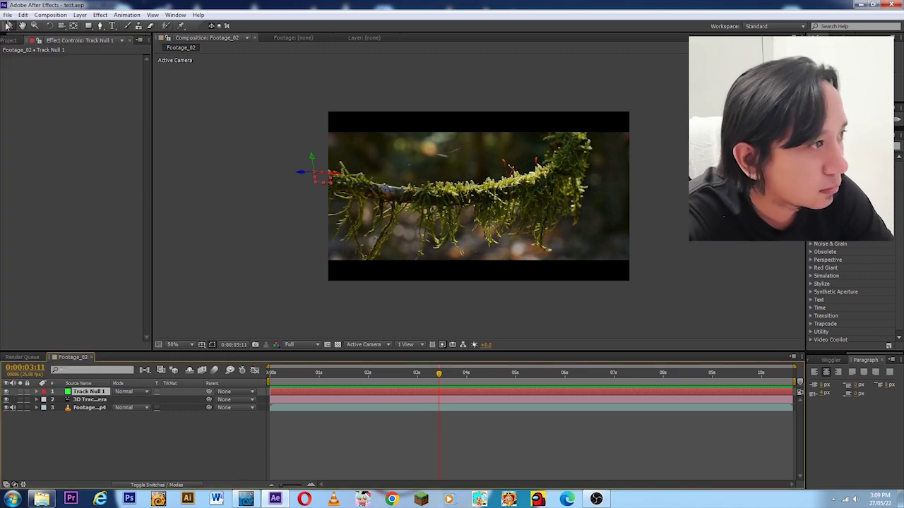
{"action": "left_click", "coordinate": [7, 15]}
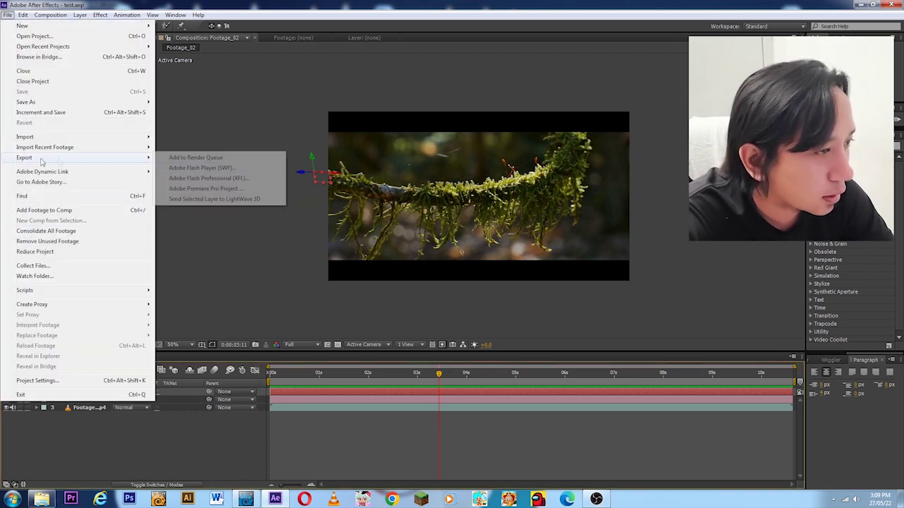
{"action": "left_click", "coordinate": [208, 199]}
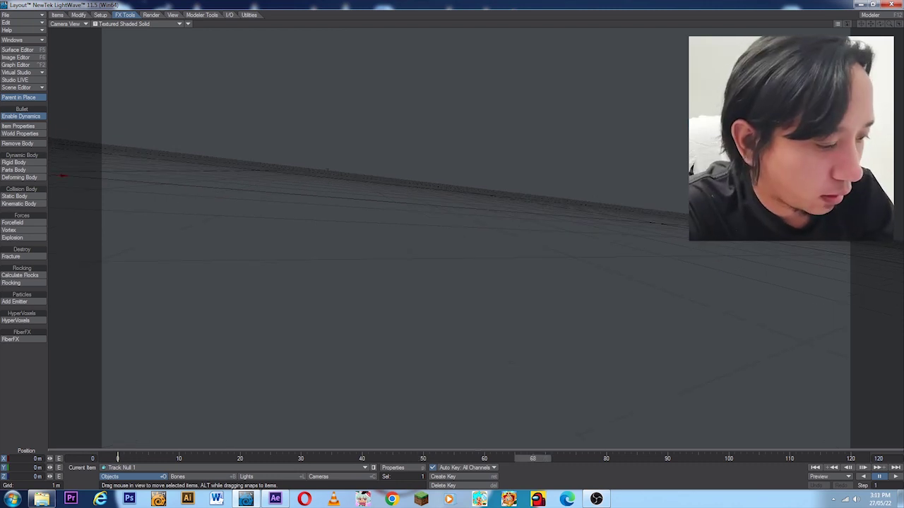
Load Sample Tutorial_00000.jpg from the Sample Tutorial folder in E:\Cgi into LightWave Layout's Image Editor
{"action": "key", "text": "F6"}
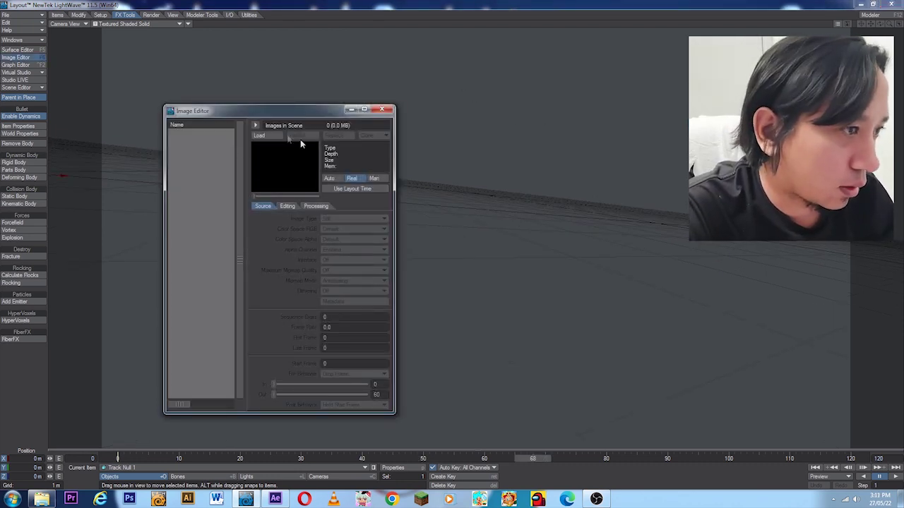
{"action": "left_click", "coordinate": [269, 135]}
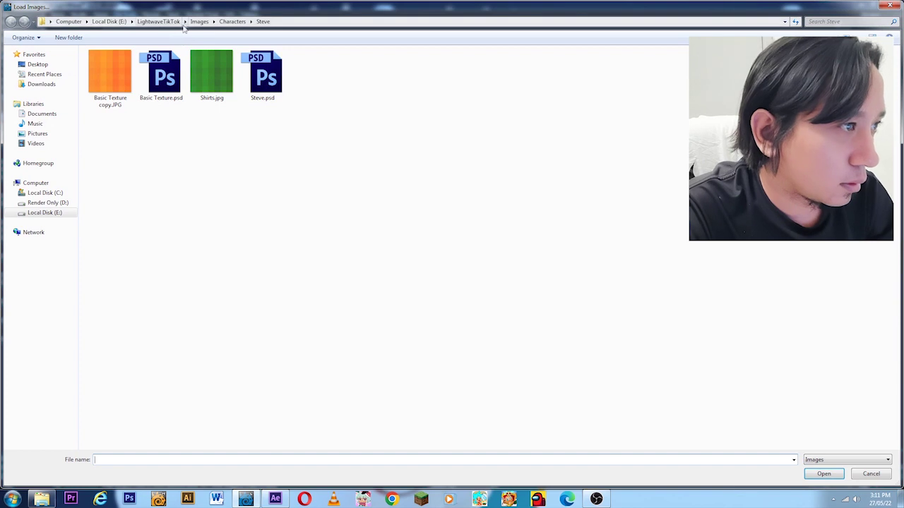
{"action": "left_click", "coordinate": [109, 21]}
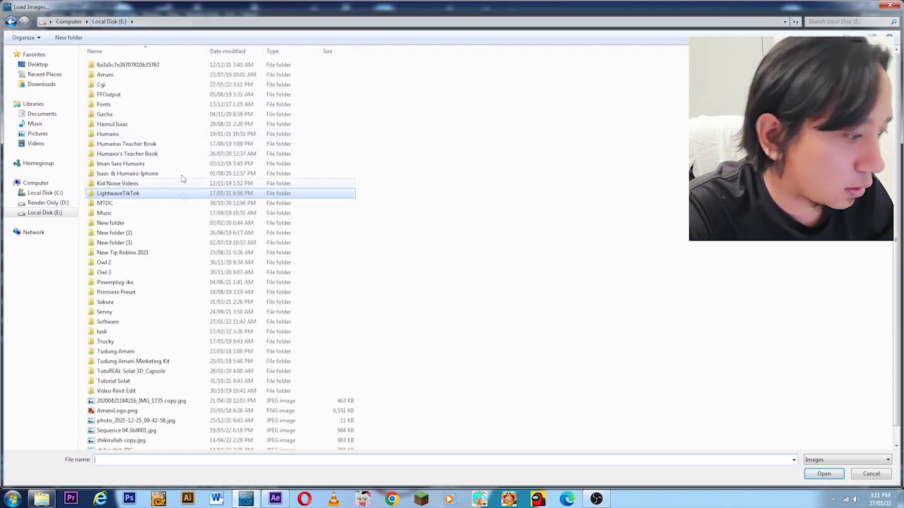
{"action": "key", "text": "c"}
{"action": "key", "text": "Return"}
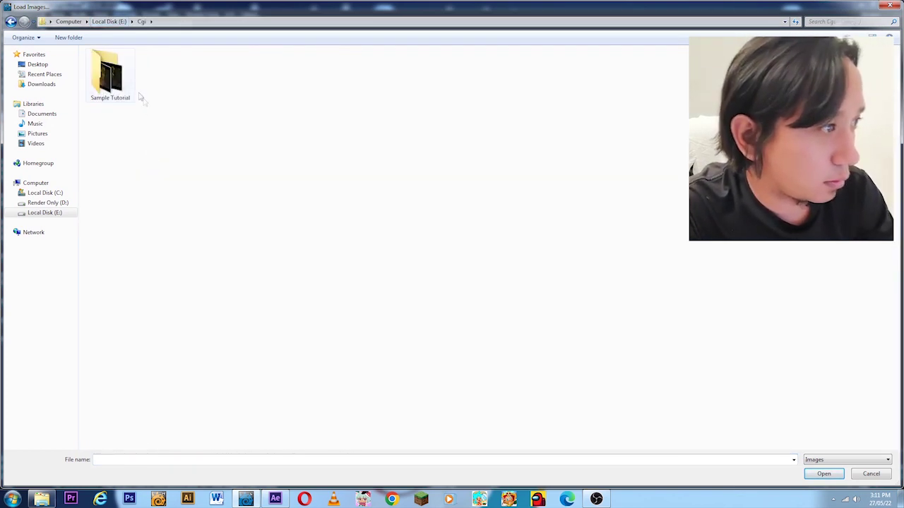
{"action": "double_click", "coordinate": [111, 83]}
{"action": "double_click", "coordinate": [105, 78]}
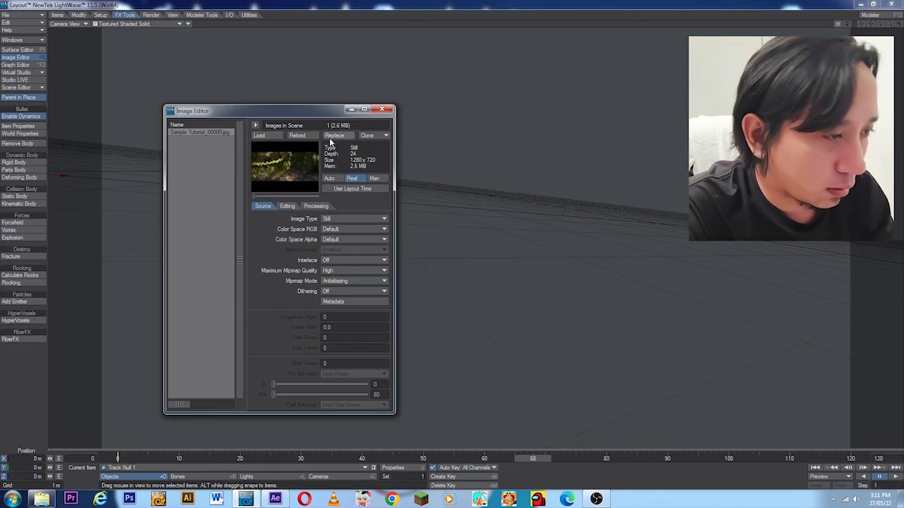
Set the loaded image's type to Sequence and close the Image Editor
{"action": "left_click", "coordinate": [343, 221]}
{"action": "left_click", "coordinate": [349, 228]}
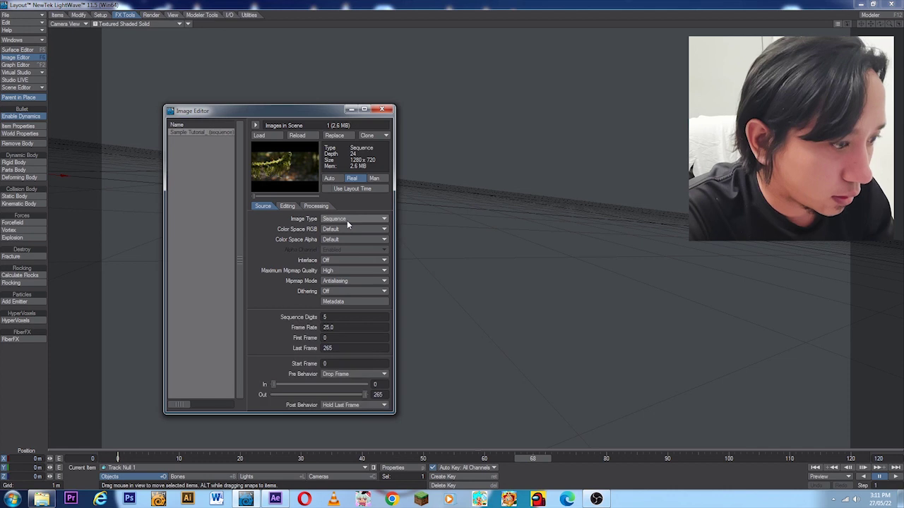
{"action": "key", "text": "F6"}
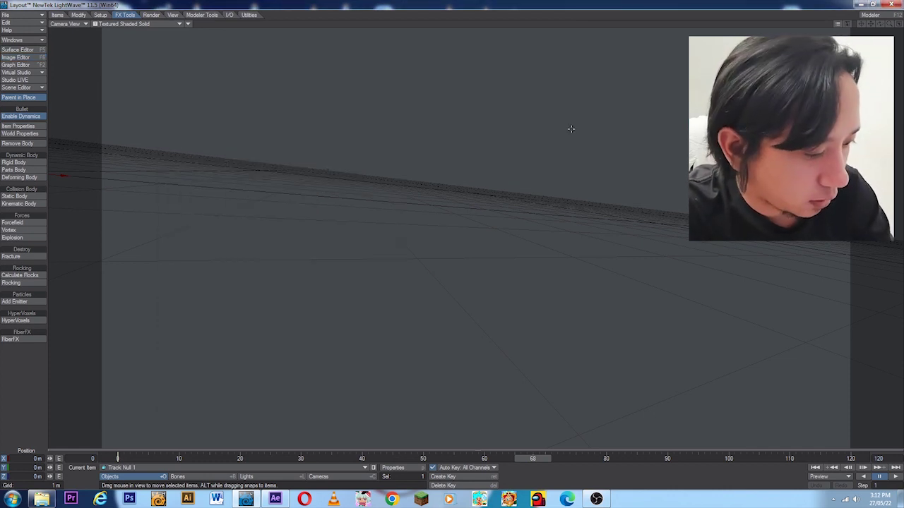
Set the Sample Tutorial_ sequence as the compositing background image and scrub the timeline to frame 120 to check the track
{"action": "key", "text": "ctrl+F6"}
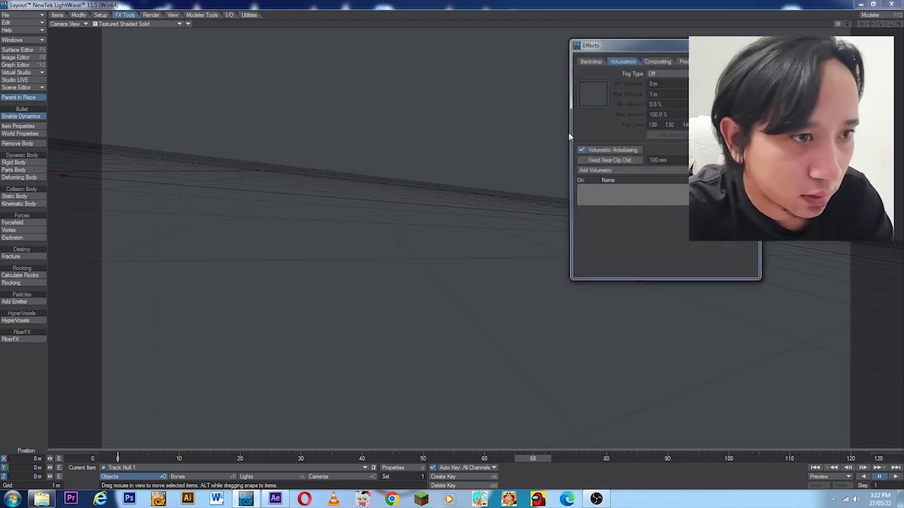
{"action": "left_click", "coordinate": [655, 62]}
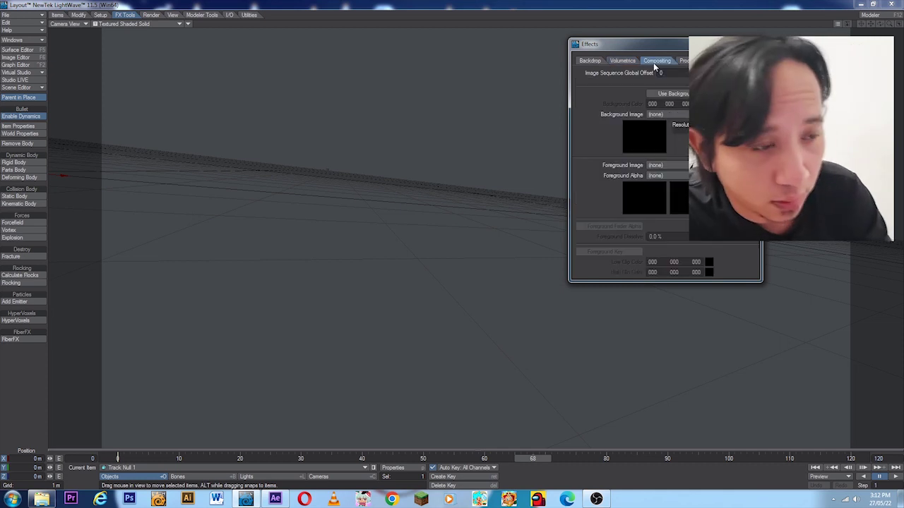
{"action": "left_click", "coordinate": [652, 114]}
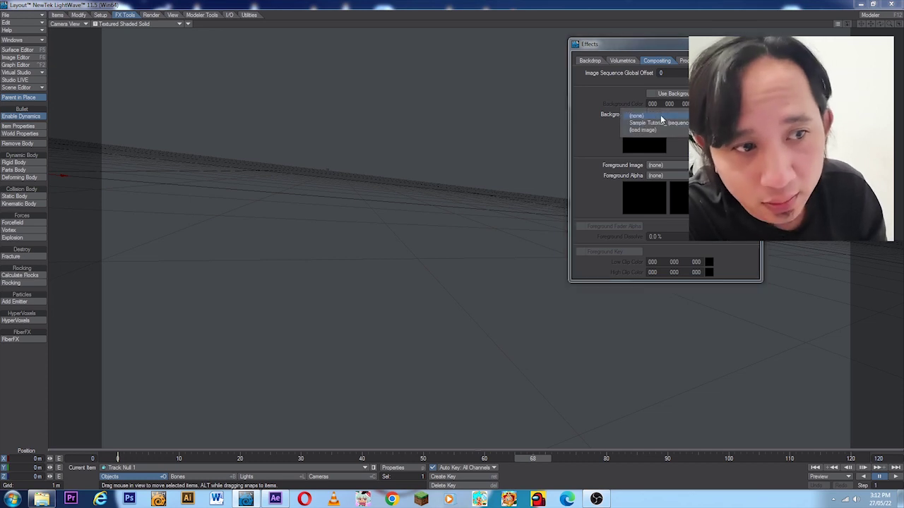
{"action": "left_click", "coordinate": [666, 123]}
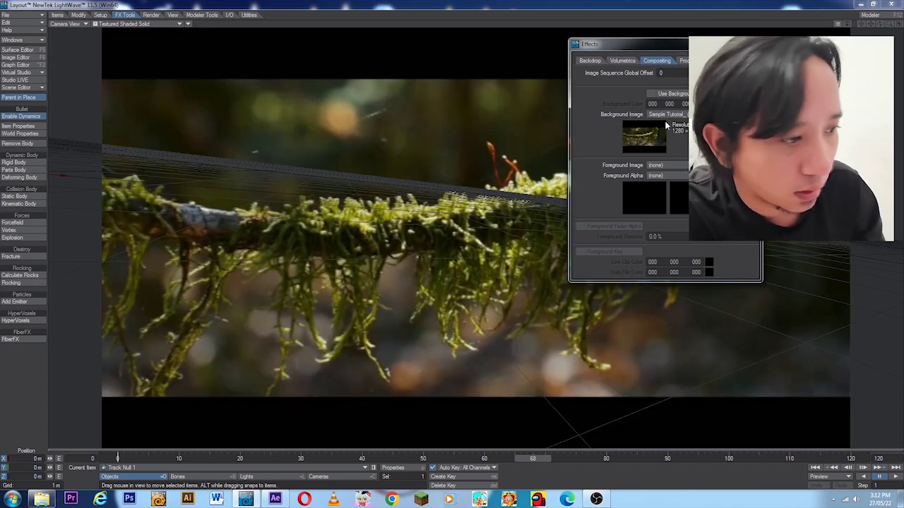
{"action": "left_click_drag", "start_coordinate": [116, 459], "coordinate": [850, 458]}
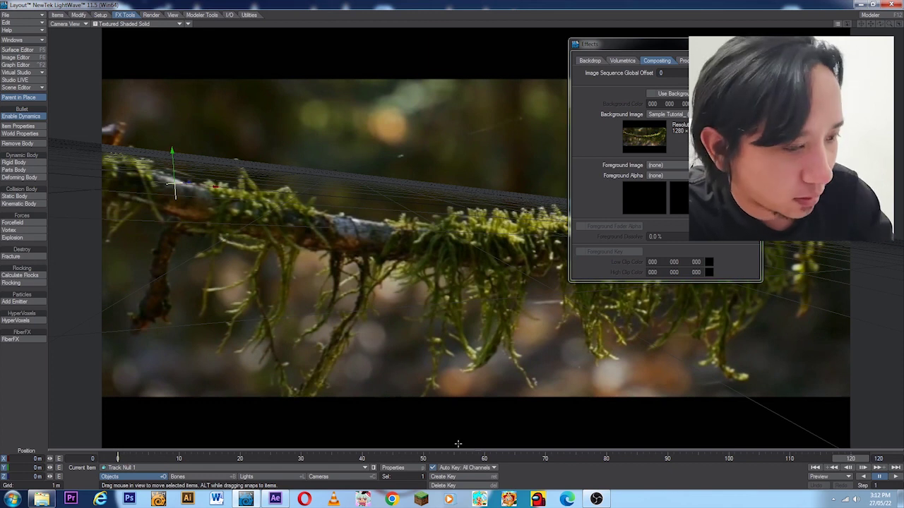
Check the image sequence's last frame, set the scene's end frame to 265 and close the Image Editor
{"action": "key", "text": "F6"}
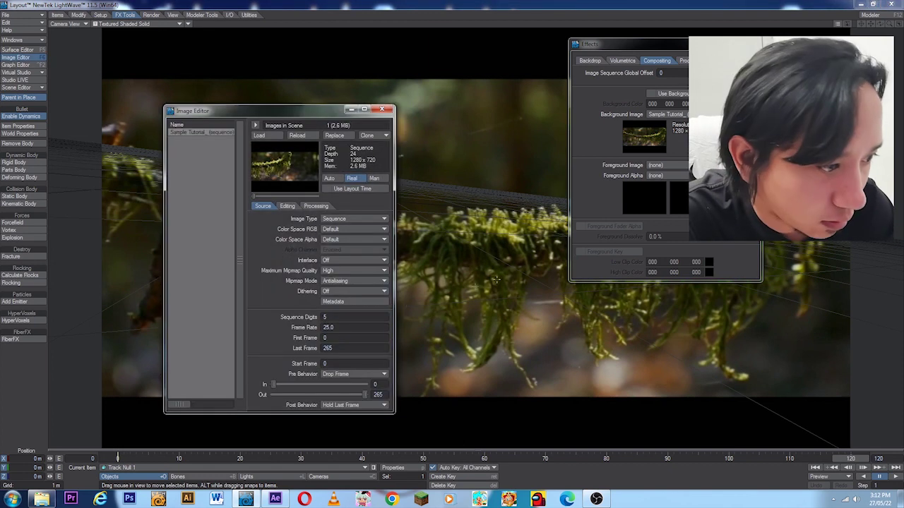
{"action": "left_click", "coordinate": [338, 348]}
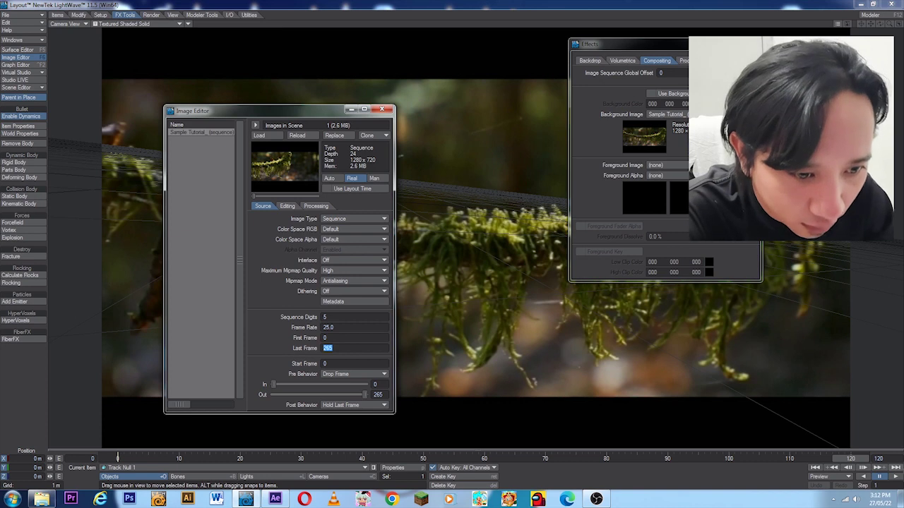
{"action": "left_click", "coordinate": [892, 459]}
{"action": "left_click", "coordinate": [878, 459]}
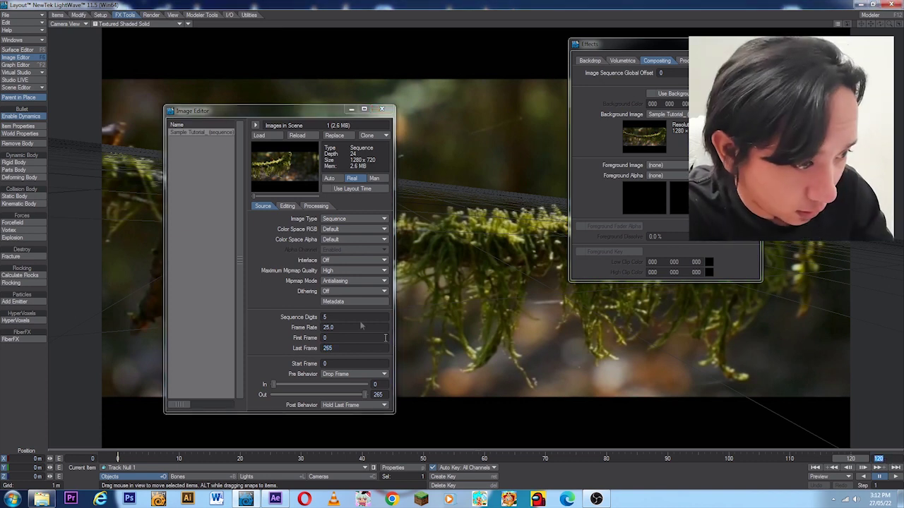
{"action": "type", "text": "265"}
{"action": "key", "text": "Return"}
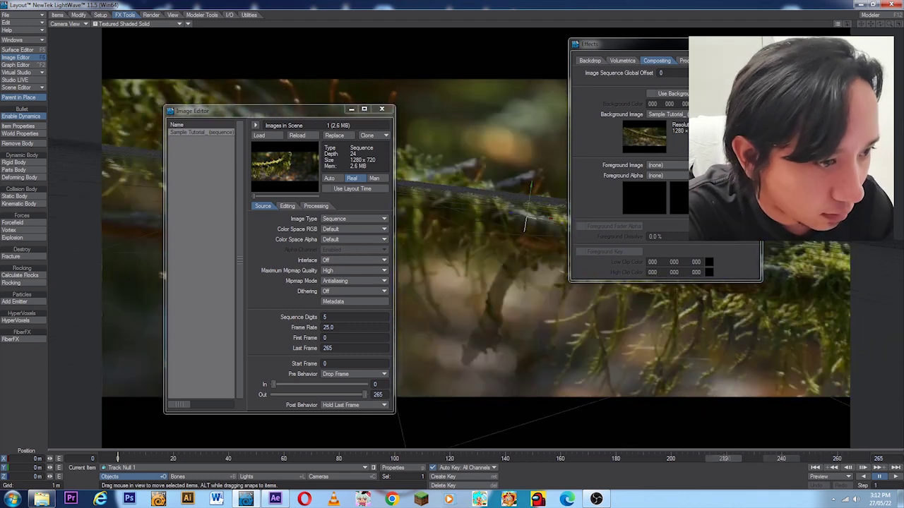
{"action": "left_click", "coordinate": [381, 109]}
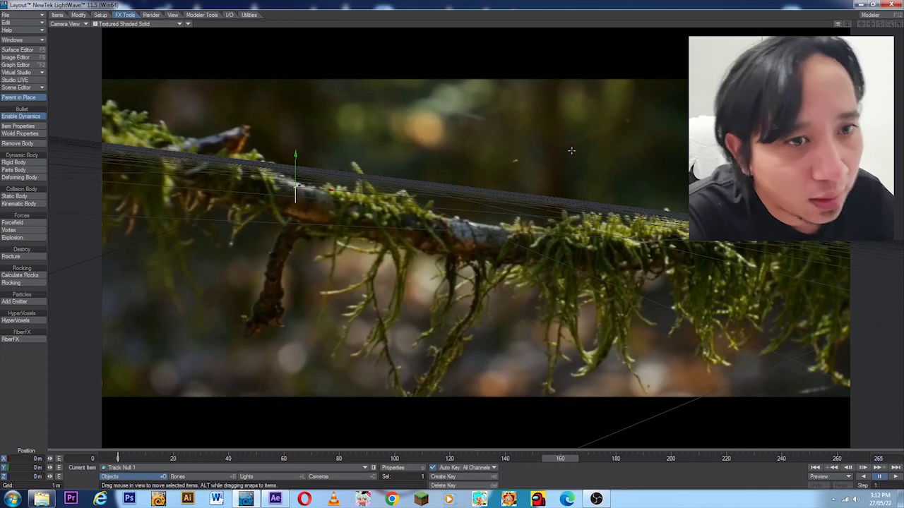
Switch to LightWave Modeler and create a globe ball at the origin with 24 sides, 12 segments and 500 mm radii
{"action": "left_click", "coordinate": [870, 14]}
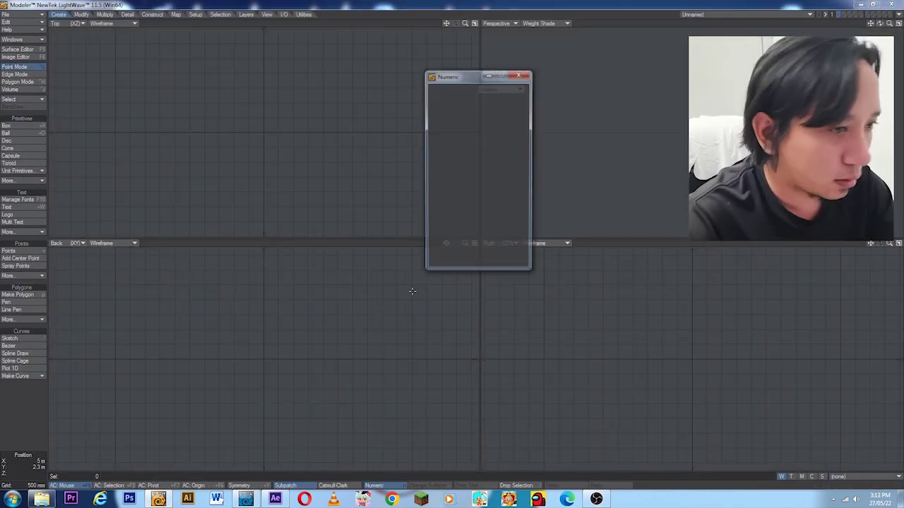
{"action": "key", "text": "shift+o"}
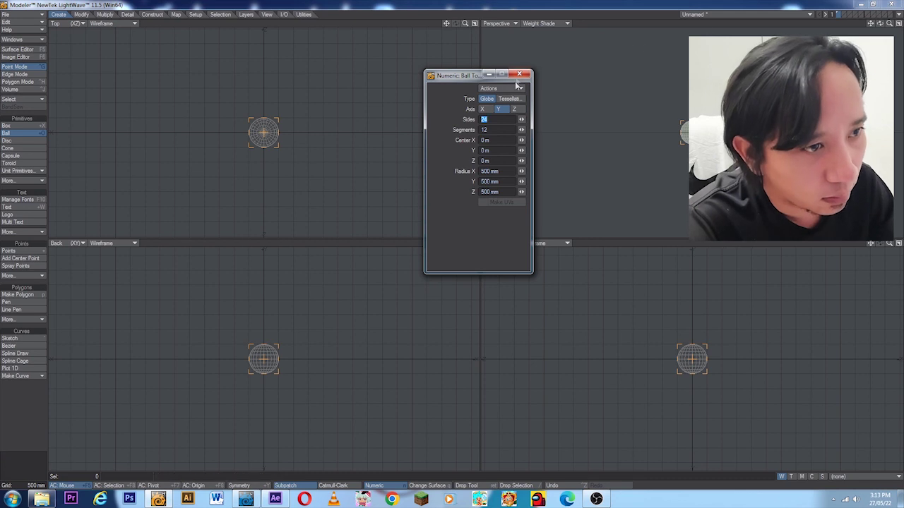
{"action": "left_click", "coordinate": [519, 73]}
Save the ball as Ball Model in the Cgi folder on drive E and send it to the Layout scene
{"action": "key", "text": "shift+s"}
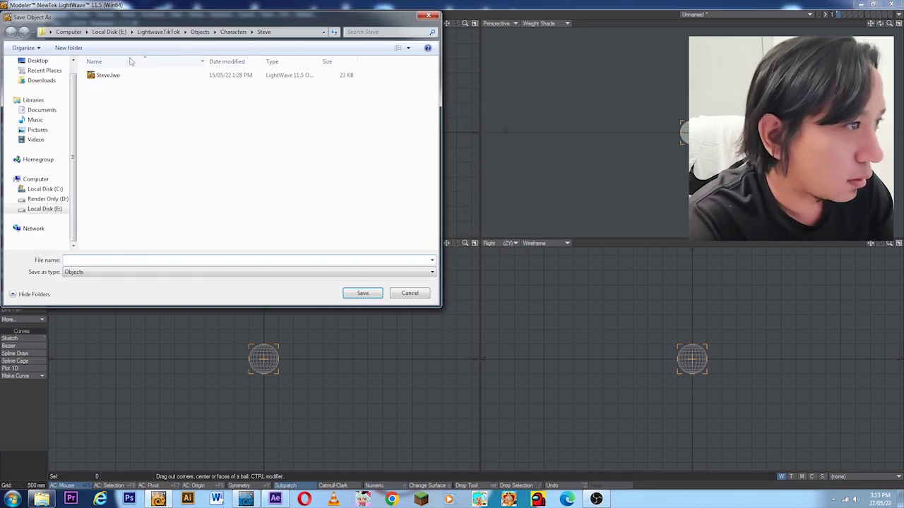
{"action": "left_click", "coordinate": [109, 32]}
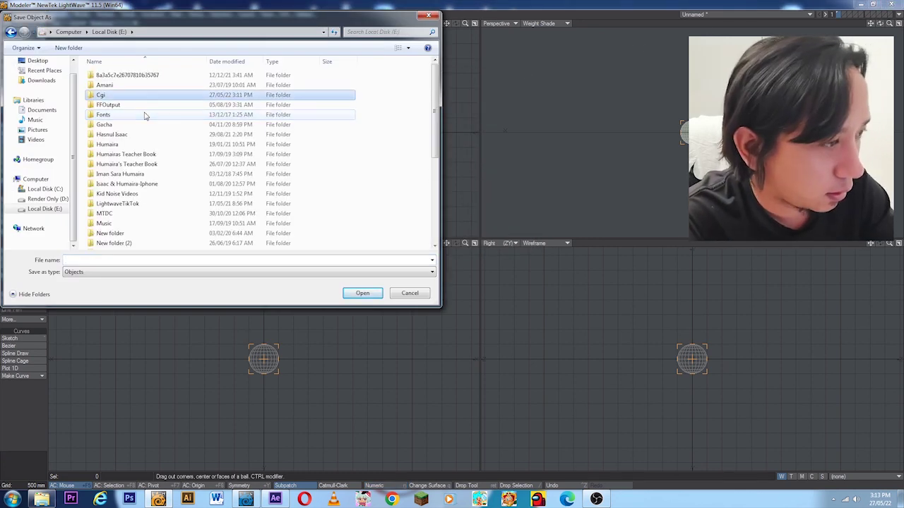
{"action": "key", "text": "Return"}
{"action": "left_click", "coordinate": [131, 261]}
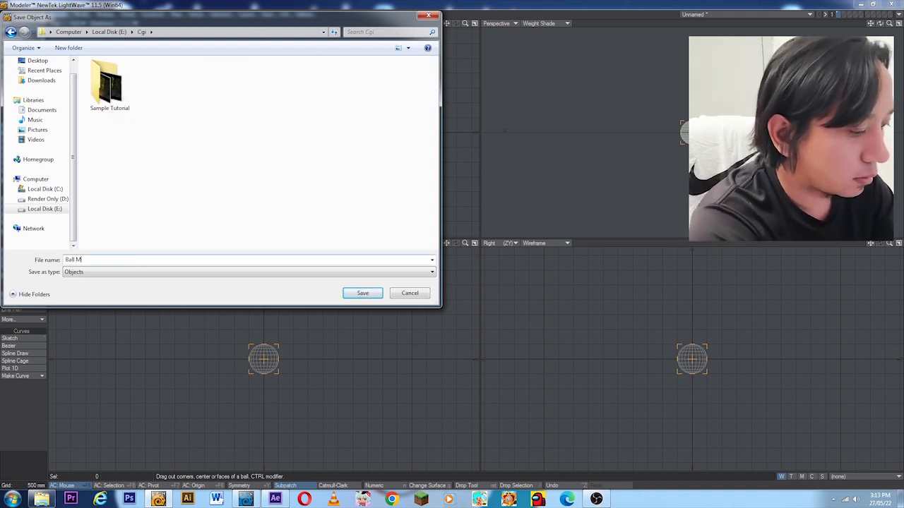
{"action": "key", "text": "Return"}
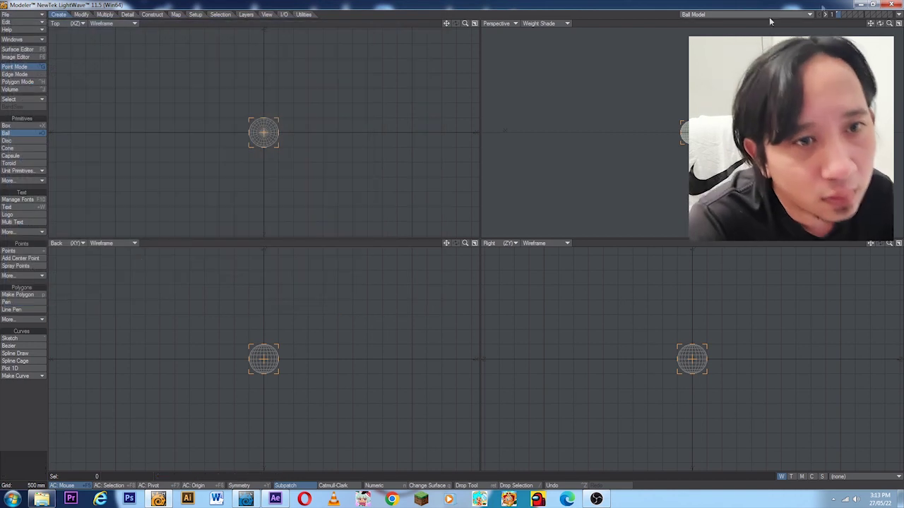
{"action": "left_click", "coordinate": [897, 14]}
{"action": "left_click", "coordinate": [894, 29]}
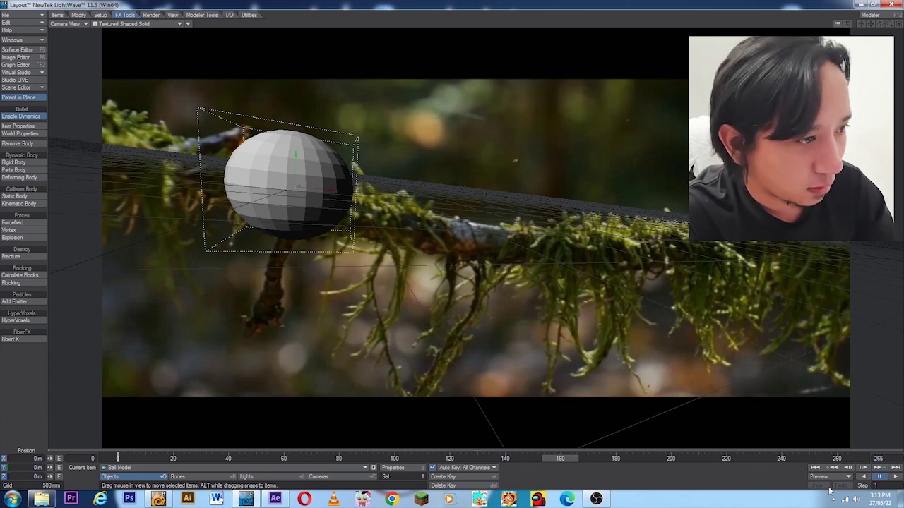
Make a camera view preview of frames 0 to 265 to check the ball against the footage, and end the preview
{"action": "key", "text": "shift+c"}
{"action": "key", "text": "shift+o"}
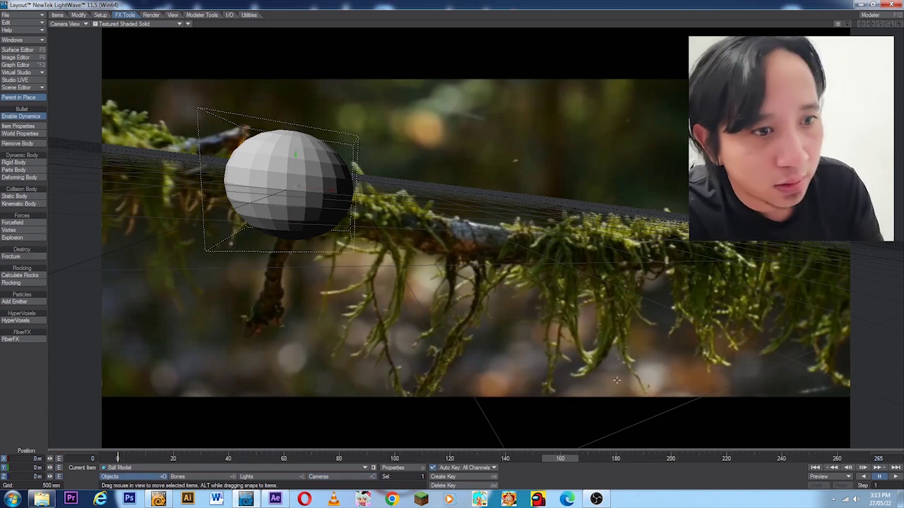
{"action": "left_click", "coordinate": [823, 476]}
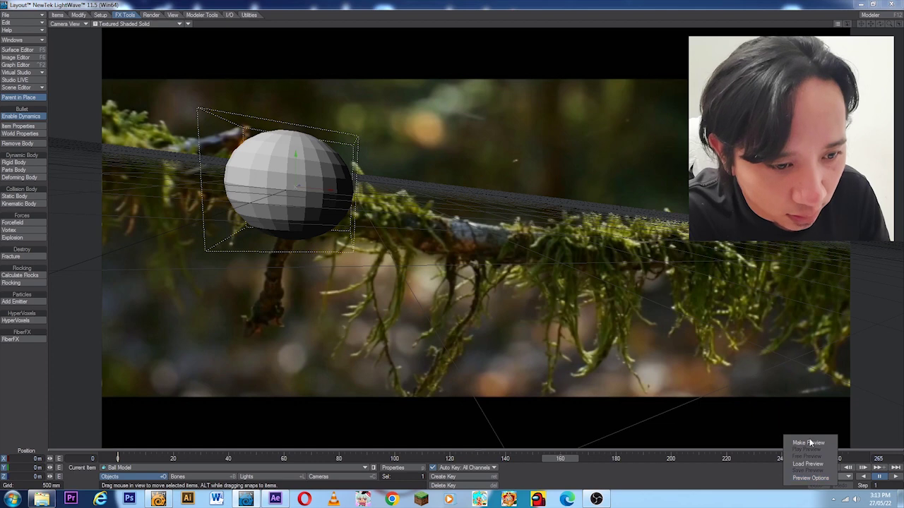
{"action": "left_click", "coordinate": [809, 443]}
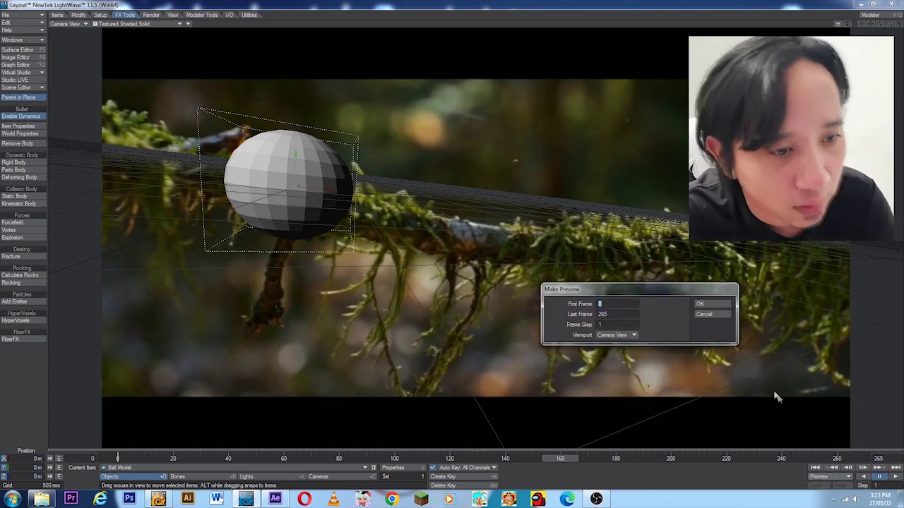
{"action": "left_click", "coordinate": [715, 303]}
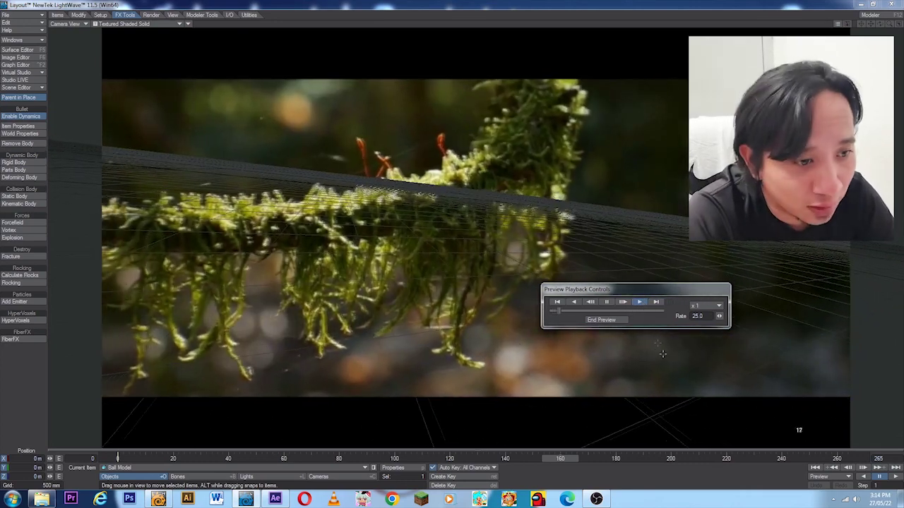
{"action": "left_click", "coordinate": [620, 319]}
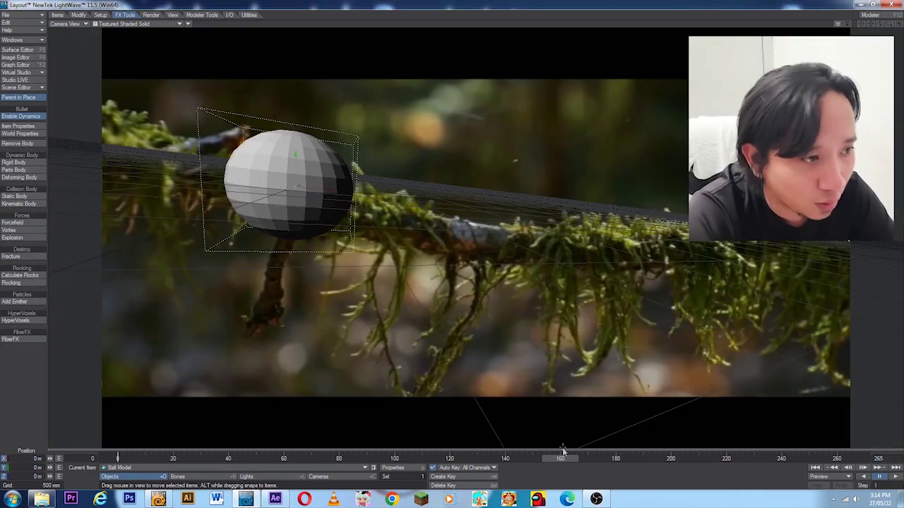
Raise the ball to about 540 mm in Y at frame 171 and create the same position key at frame 190
{"action": "left_click_drag", "start_coordinate": [560, 458], "coordinate": [590, 458]}
{"action": "left_click_drag", "start_coordinate": [334, 175], "coordinate": [372, 260]}
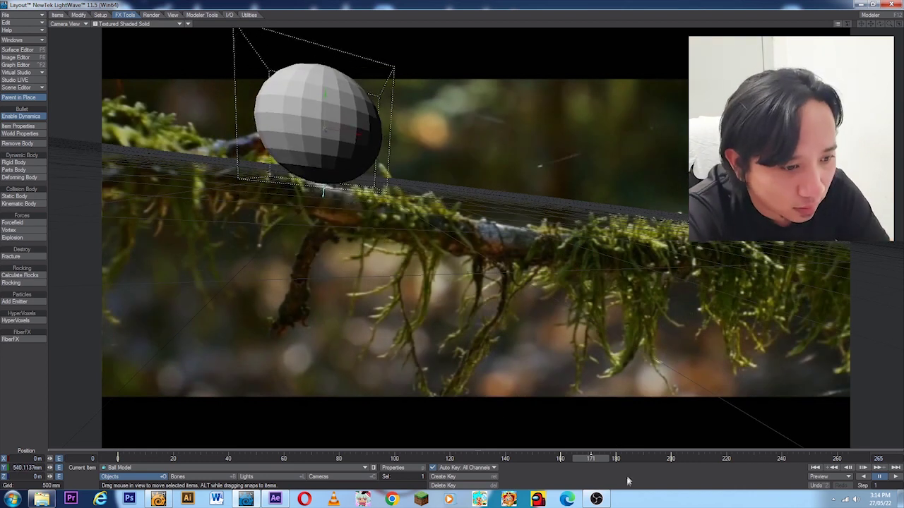
{"action": "key", "text": "Return"}
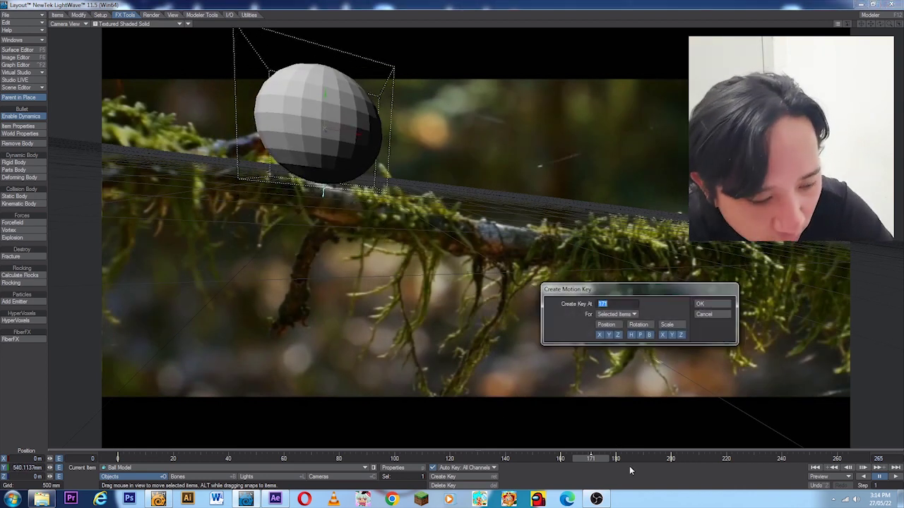
{"action": "type", "text": "190"}
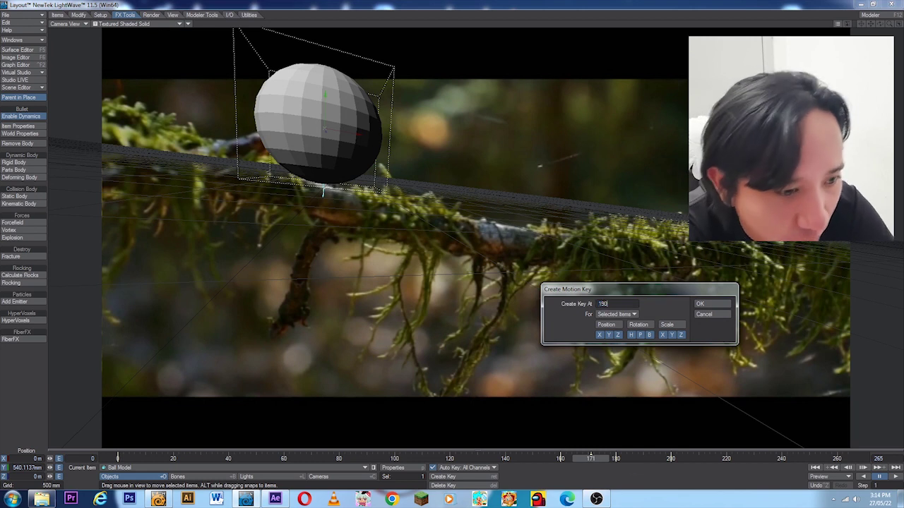
{"action": "key", "text": "Return"}
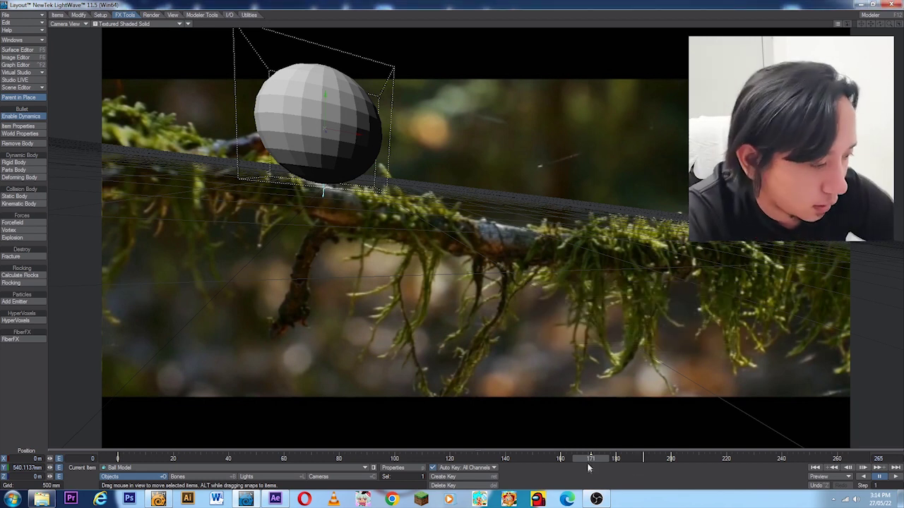
Set the incoming curve of the ball's keys before frame 171 to Linear, and copy the bounce keys to frames 210 and 220
{"action": "key", "text": "F2"}
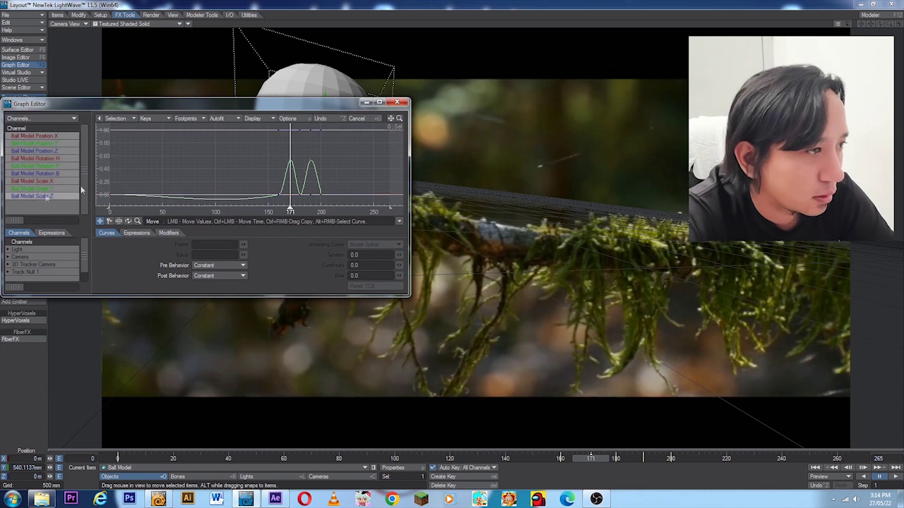
{"action": "right_click", "coordinate": [107, 130]}
{"action": "left_click_drag", "start_coordinate": [287, 206], "coordinate": [105, 114]}
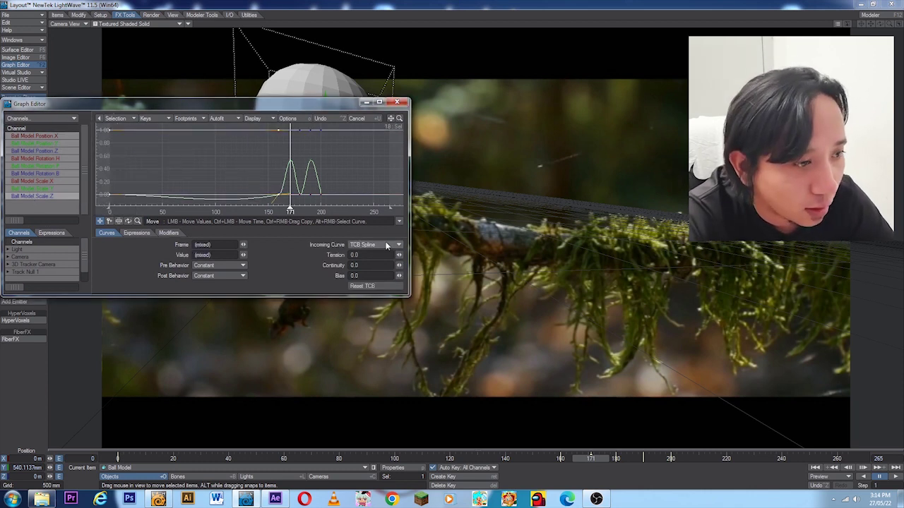
{"action": "left_click", "coordinate": [375, 244]}
{"action": "left_click", "coordinate": [378, 273]}
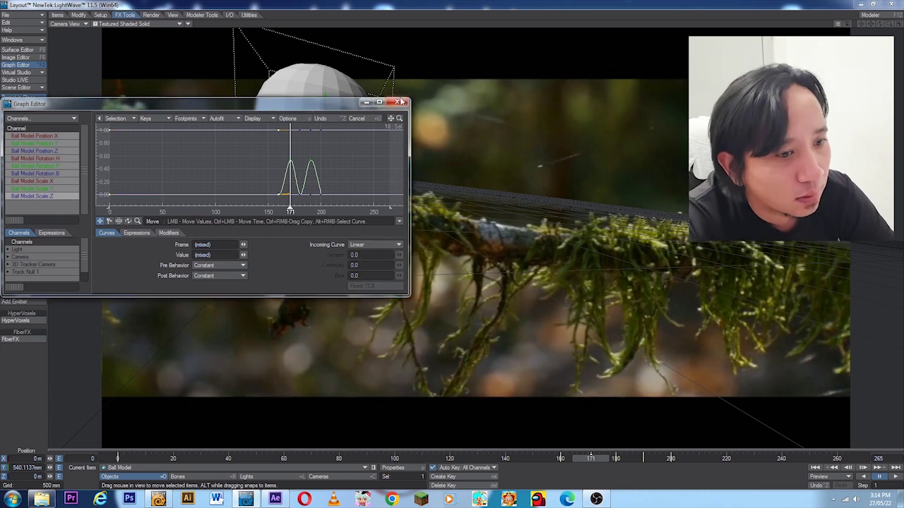
{"action": "left_click", "coordinate": [400, 102]}
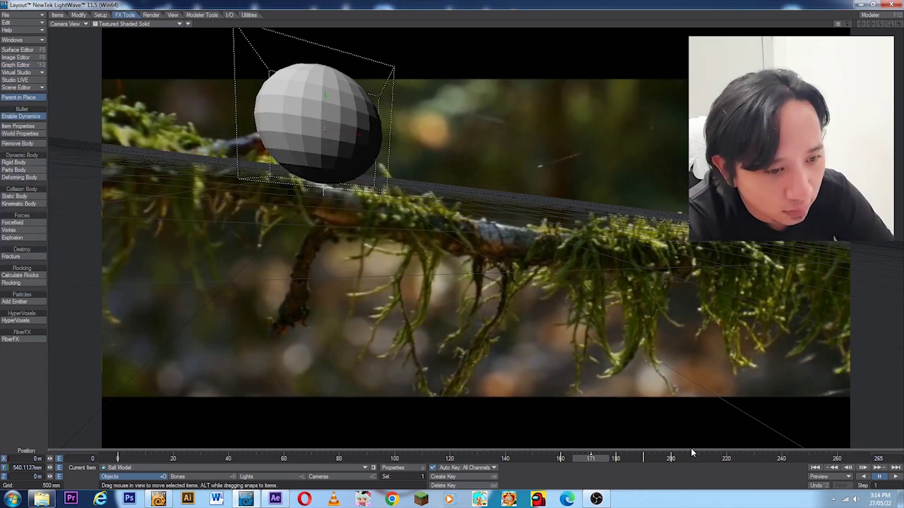
{"action": "left_click", "coordinate": [660, 449]}
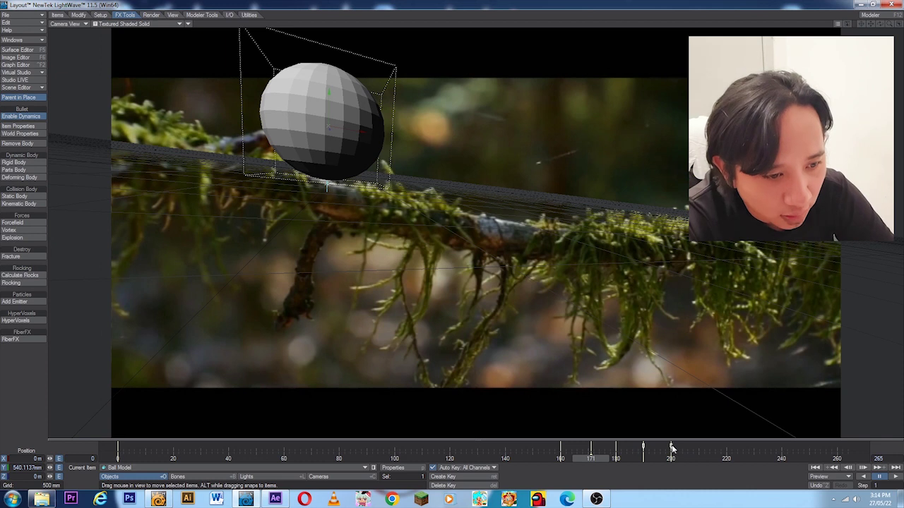
{"action": "left_click_drag", "start_coordinate": [678, 447], "coordinate": [695, 447]}
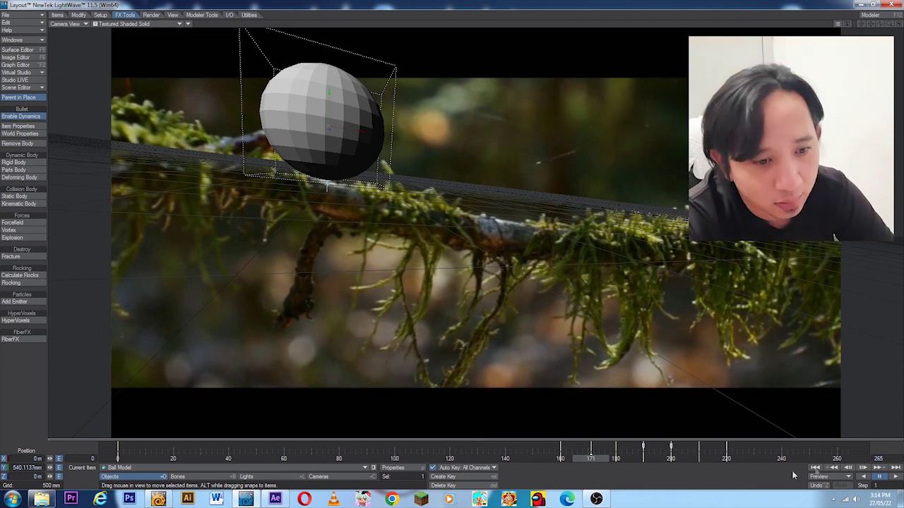
Select the light so the ball is deselected and make a preview of the bouncing ball animation
{"action": "key", "text": "shift+c"}
{"action": "left_click", "coordinate": [842, 479]}
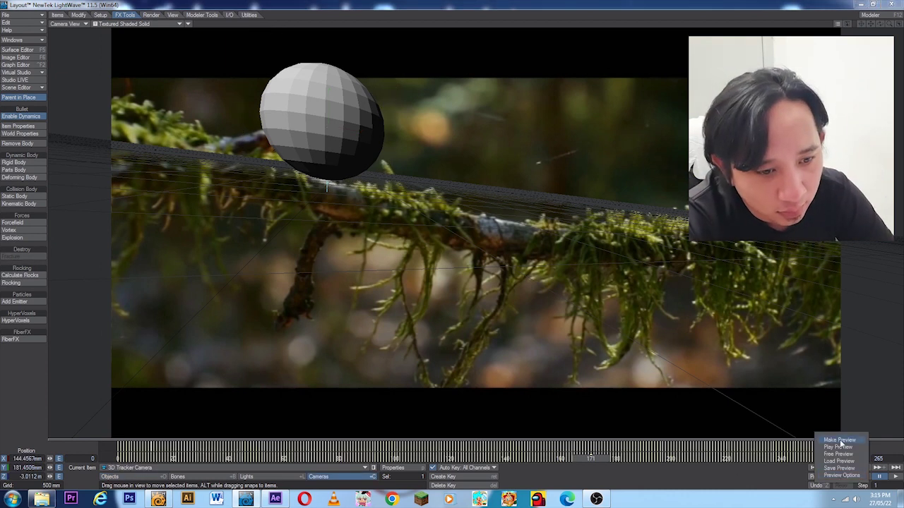
{"action": "key", "text": "shift+l"}
{"action": "left_click", "coordinate": [822, 477]}
{"action": "left_click", "coordinate": [823, 446]}
{"action": "key", "text": "Return"}
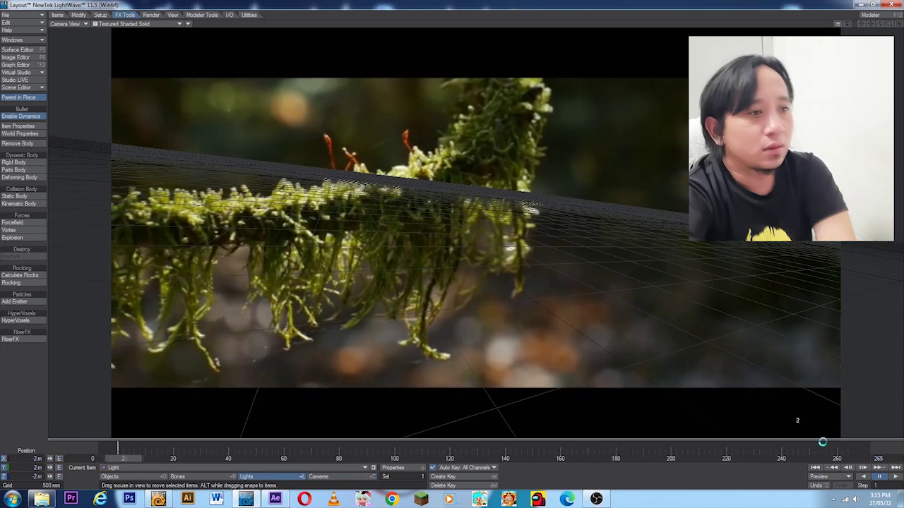